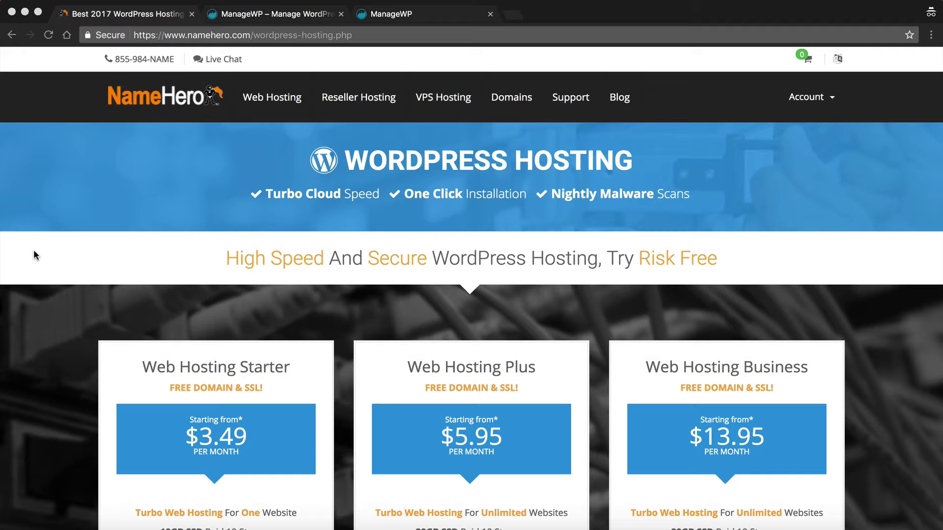
# Compare NameHero's Starter (10GB SSD, one website), Plus (20GB) and Business (80GB) hosting plans
pyautogui.scroll(-3, 139, 314)
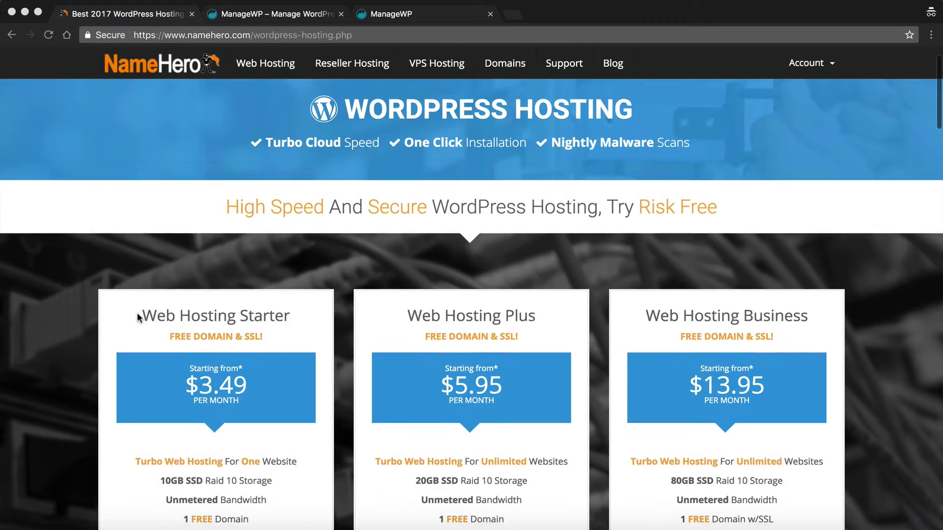
pyautogui.scroll(-4, 138, 314)
pyautogui.scroll(4, 138, 314)
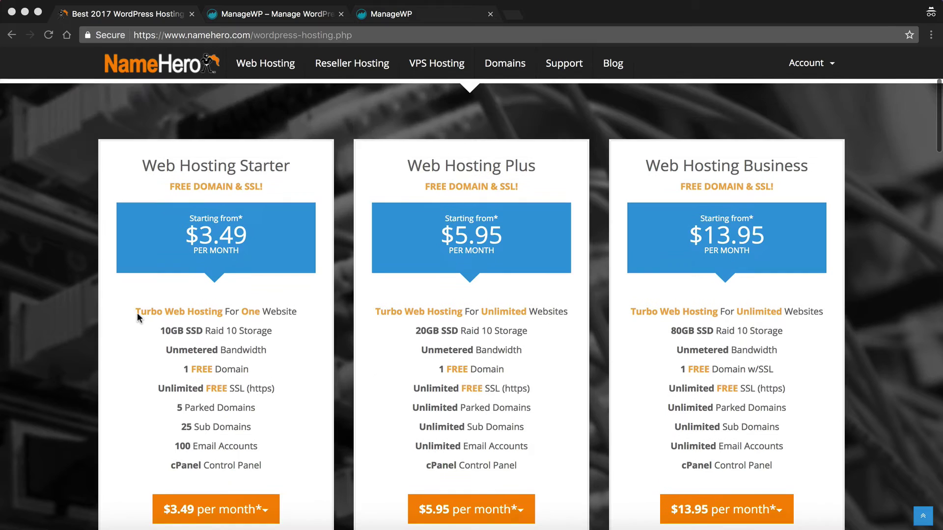
pyautogui.scroll(-4, 137, 312)
pyautogui.scroll(3, 137, 313)
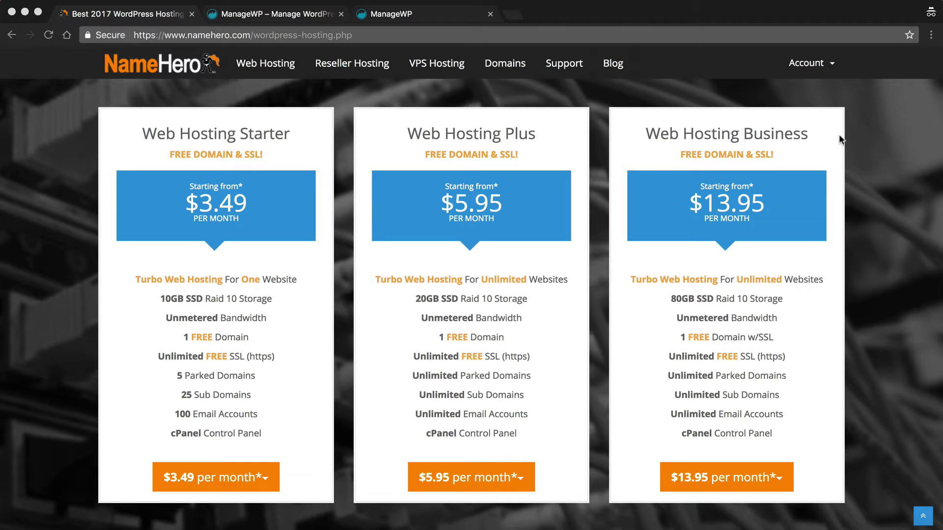
pyautogui.click(855, 138)
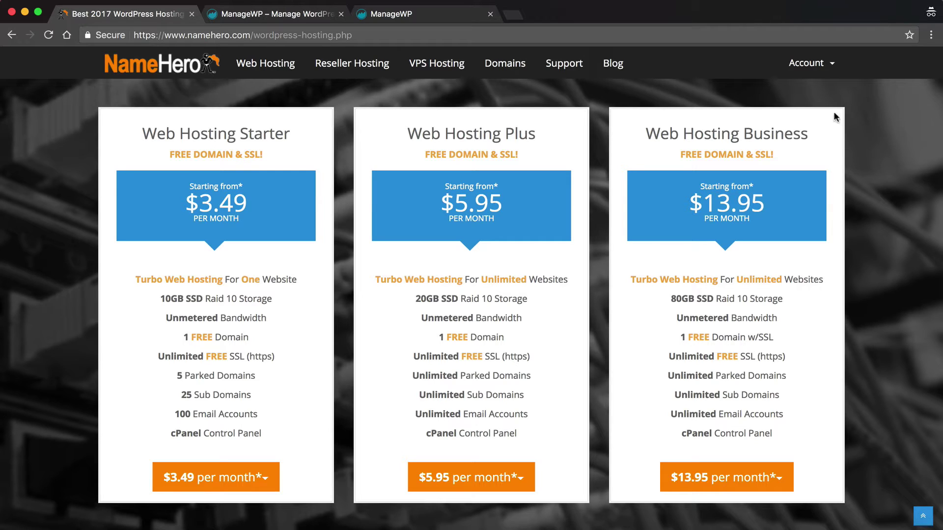
# Log into the NameHero client area with the account e-mail, password and two-factor code
pyautogui.click(811, 90)
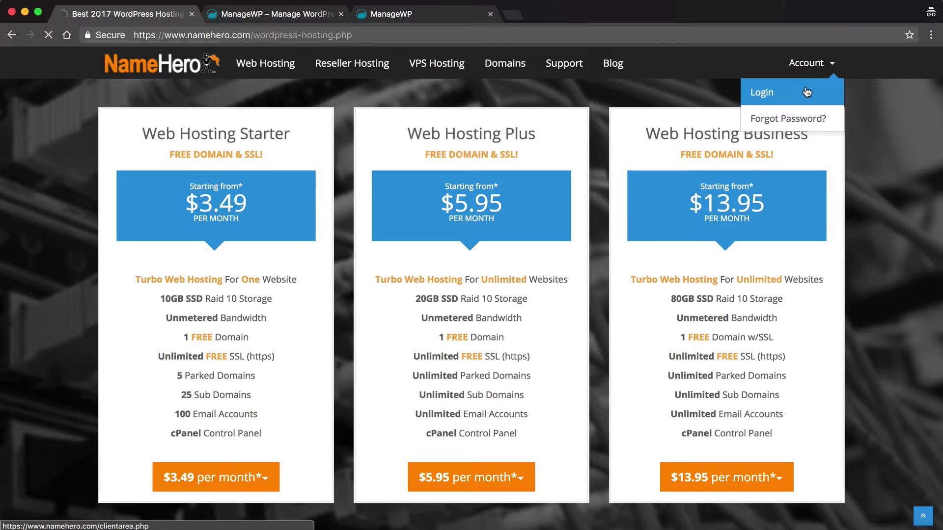
pyautogui.click(360, 265)
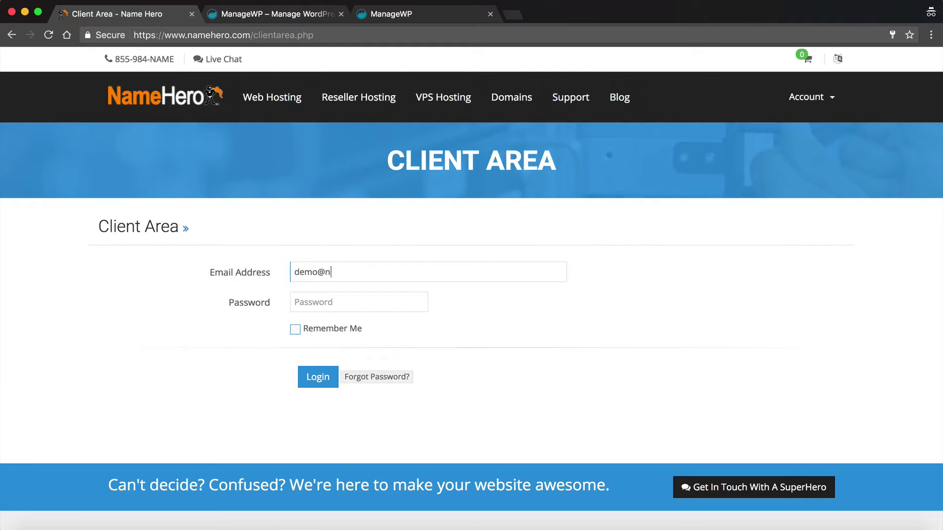
pyautogui.click(359, 302)
pyautogui.write('••••••••••')
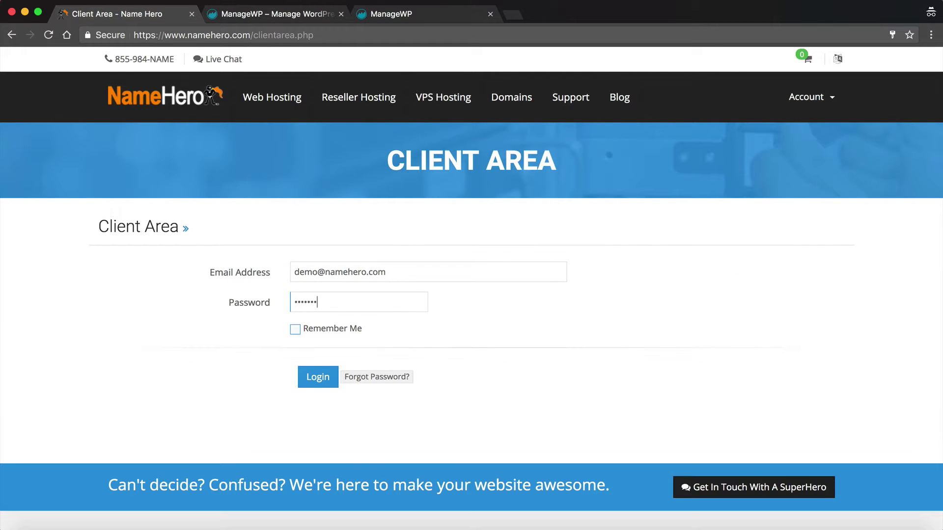
pyautogui.click(313, 381)
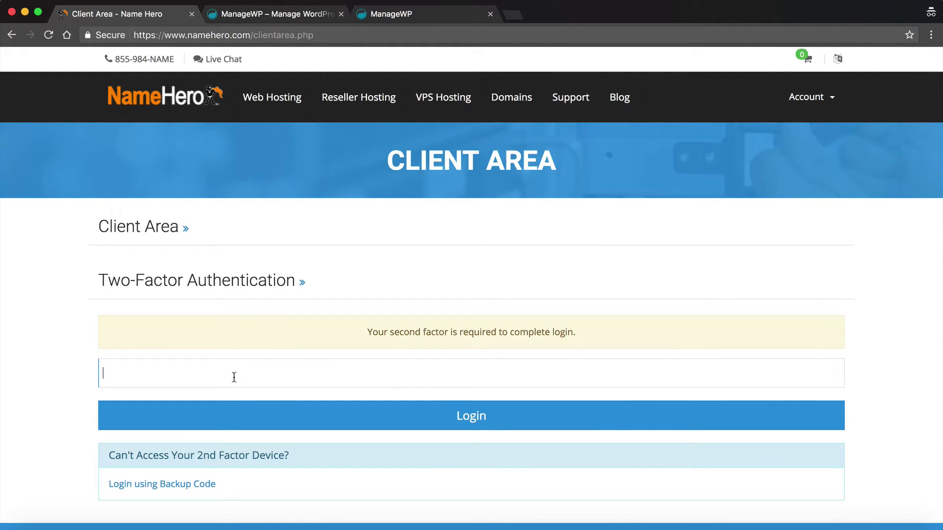
pyautogui.click(303, 424)
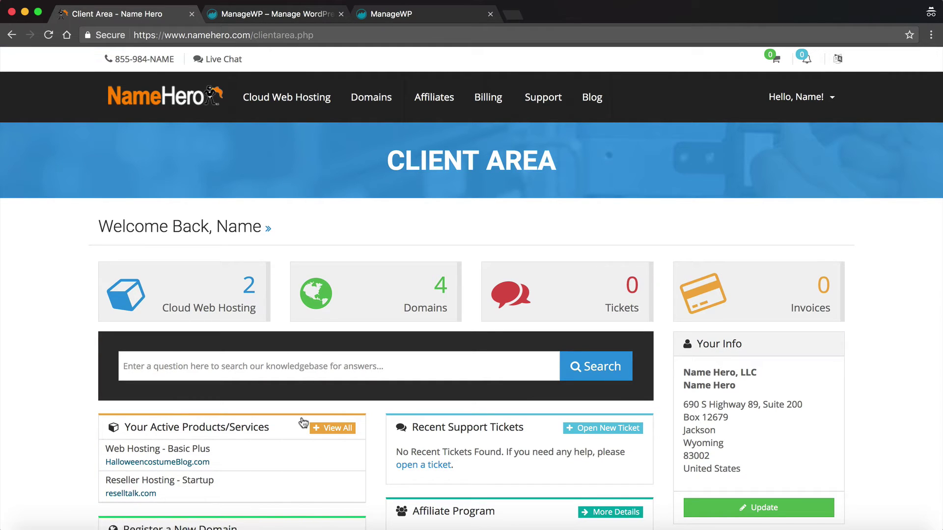
# Open the Startup reseller hosting under Cloud Web Hosting and launch cPanel for reselltalk.com
pyautogui.click(173, 308)
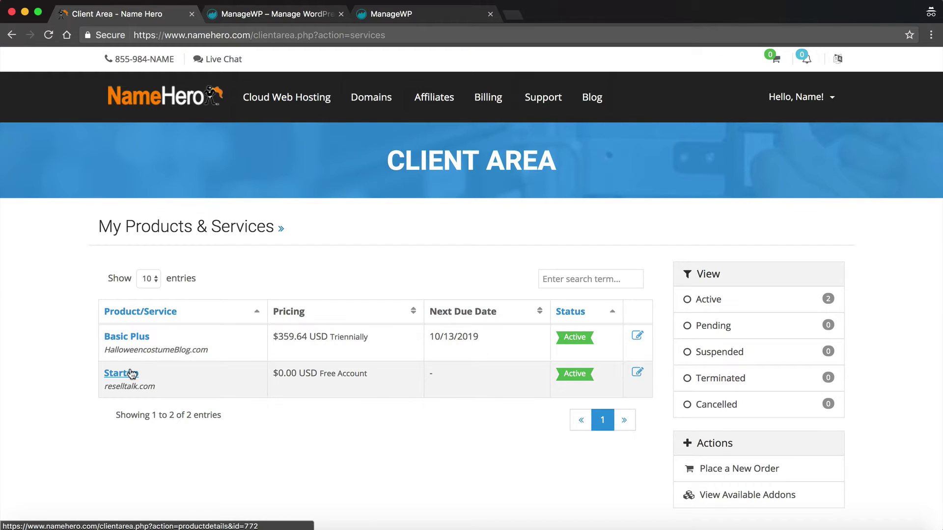
pyautogui.click(132, 374)
pyautogui.scroll(-1, 733, 367)
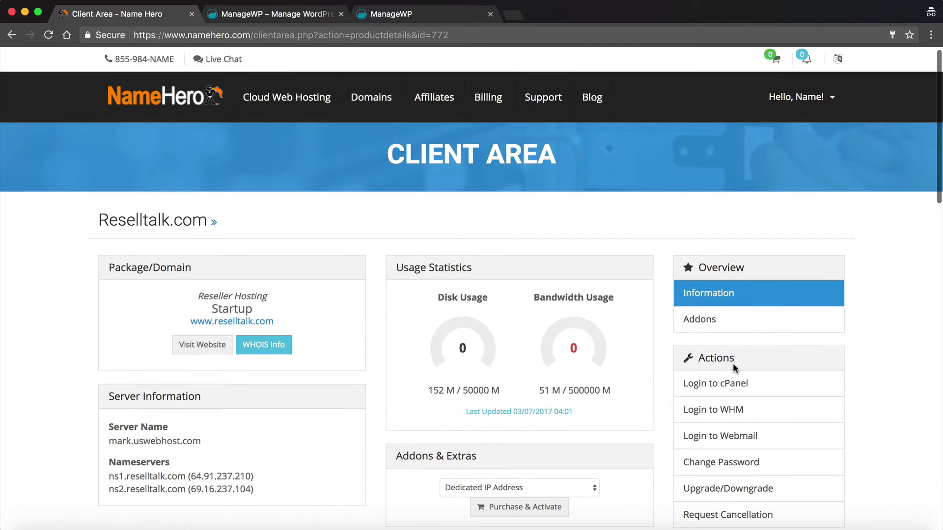
pyautogui.click(720, 383)
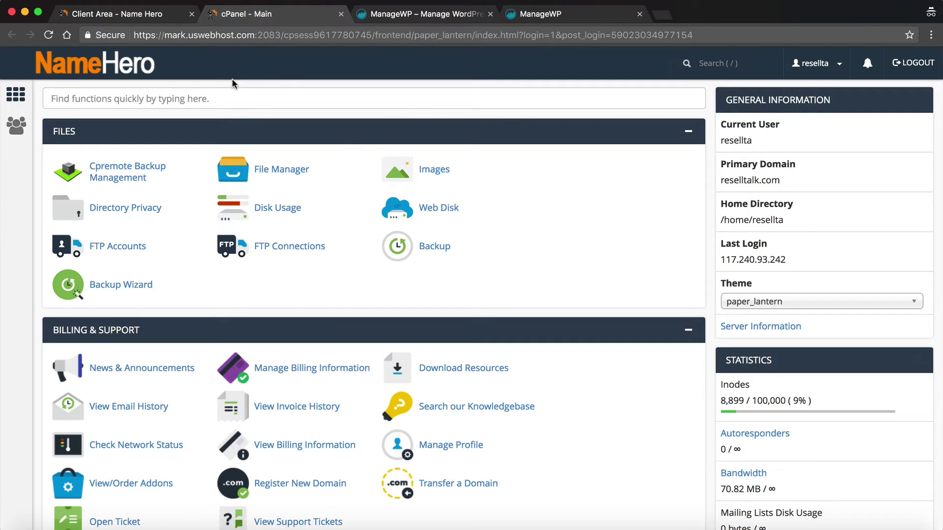
# Start a new WordPress install in Softaculous Apps Installer, then go back to the ManageWP homepage
pyautogui.scroll(-2, 119, 189)
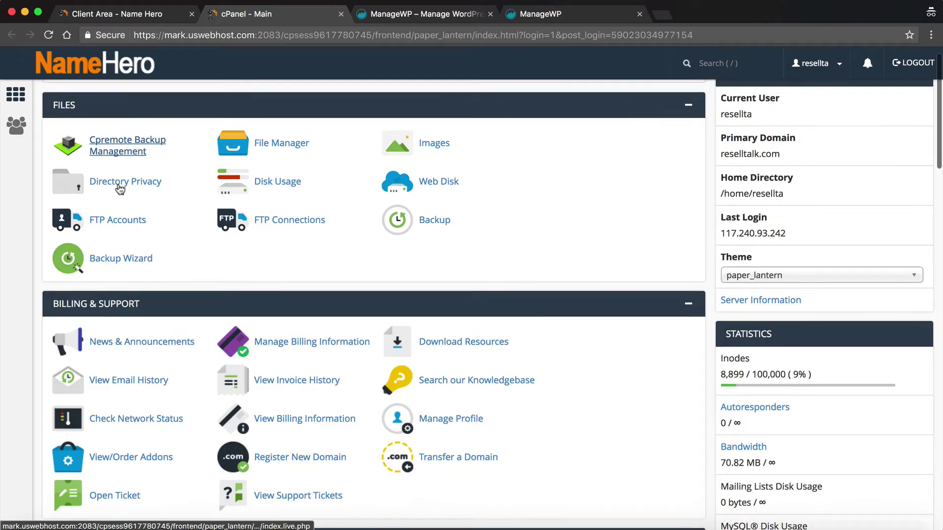
pyautogui.scroll(-20, 119, 189)
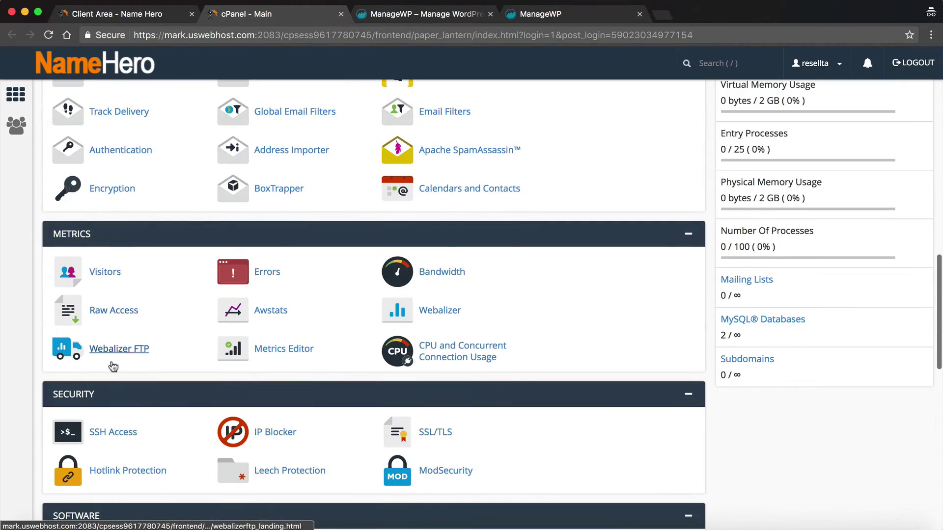
pyautogui.scroll(-10, 116, 337)
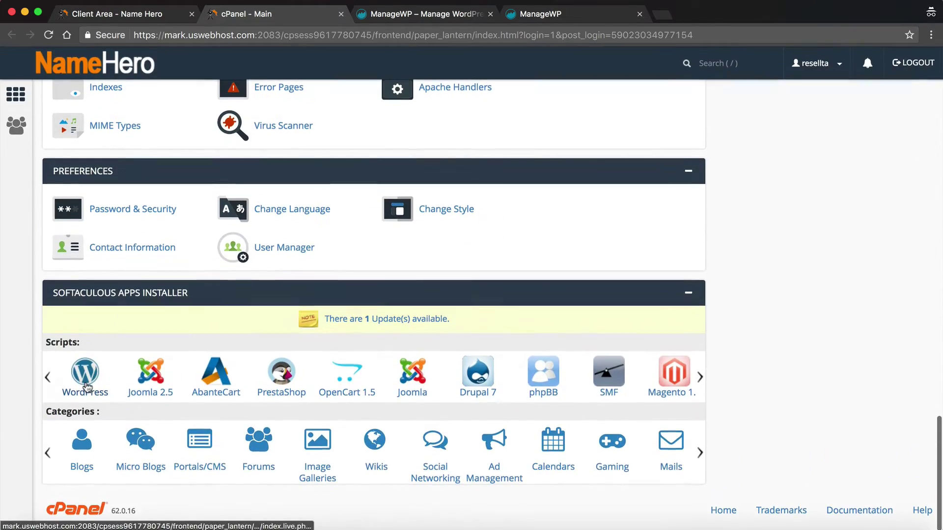
pyautogui.click(82, 393)
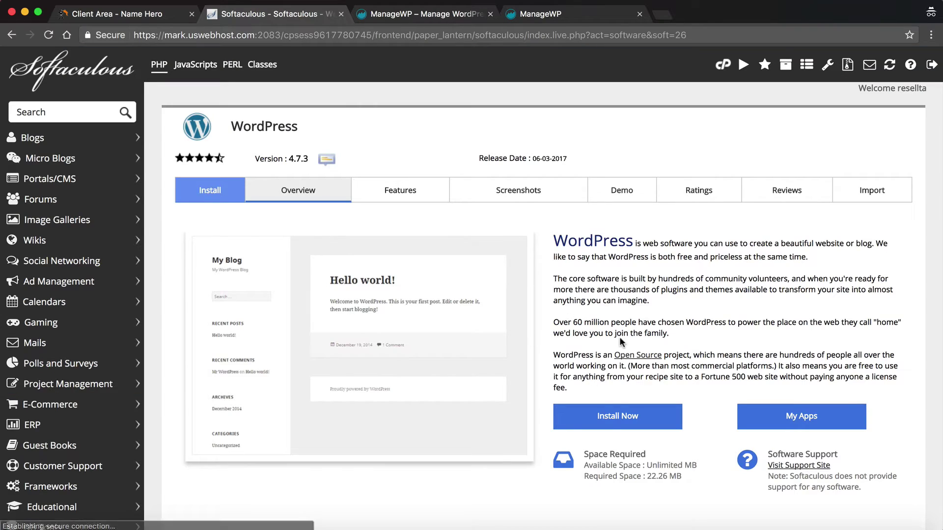
pyautogui.click(609, 415)
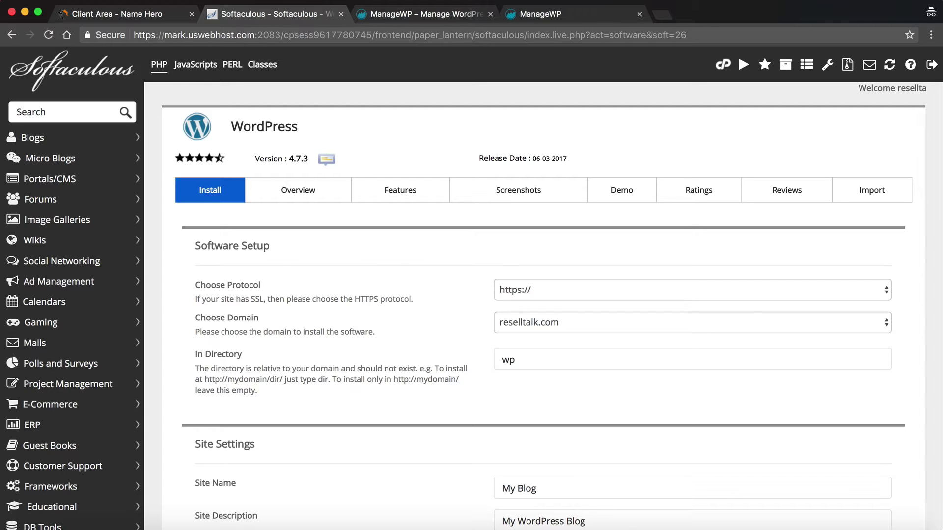
pyautogui.click(559, 13)
pyautogui.click(434, 18)
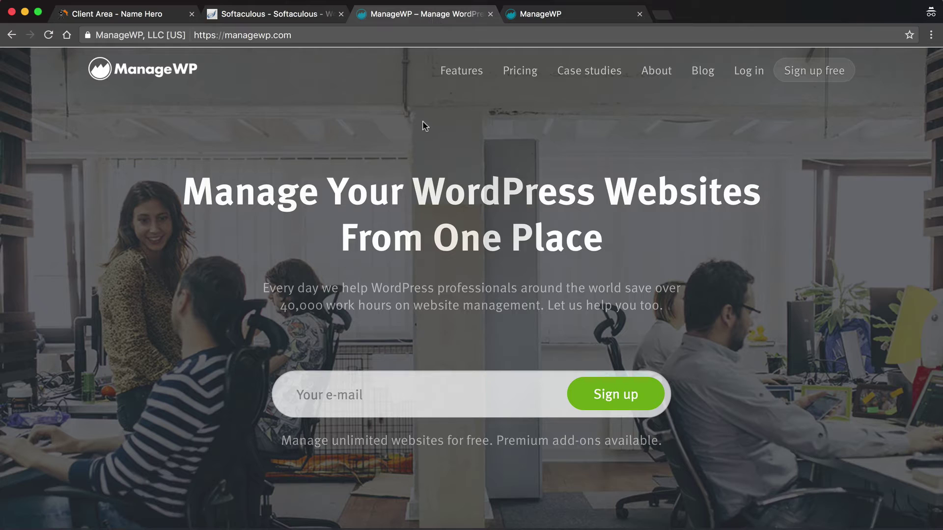
# Switch to the ManageWP dashboard listing Startup Hero at namehero.com/startup on WordPress 4.7.3
pyautogui.scroll(-1, 425, 126)
pyautogui.scroll(1, 426, 127)
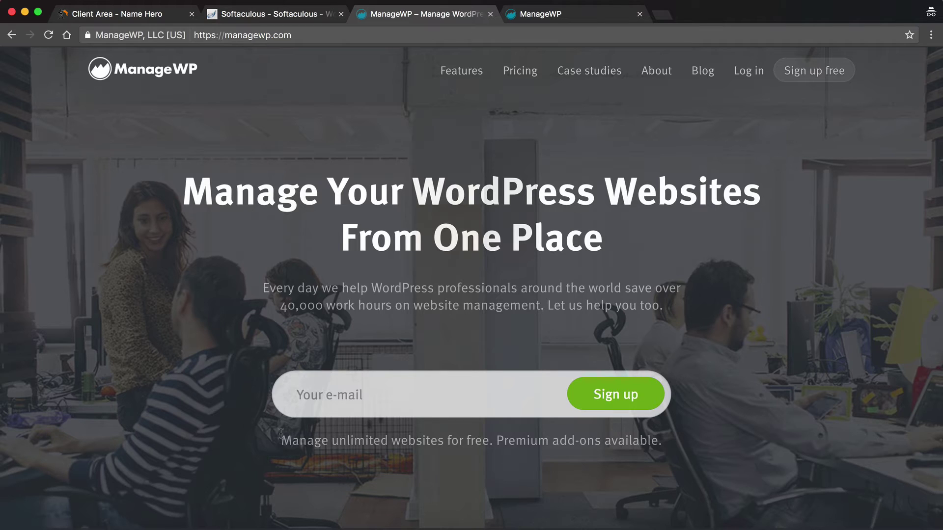
pyautogui.click(306, 393)
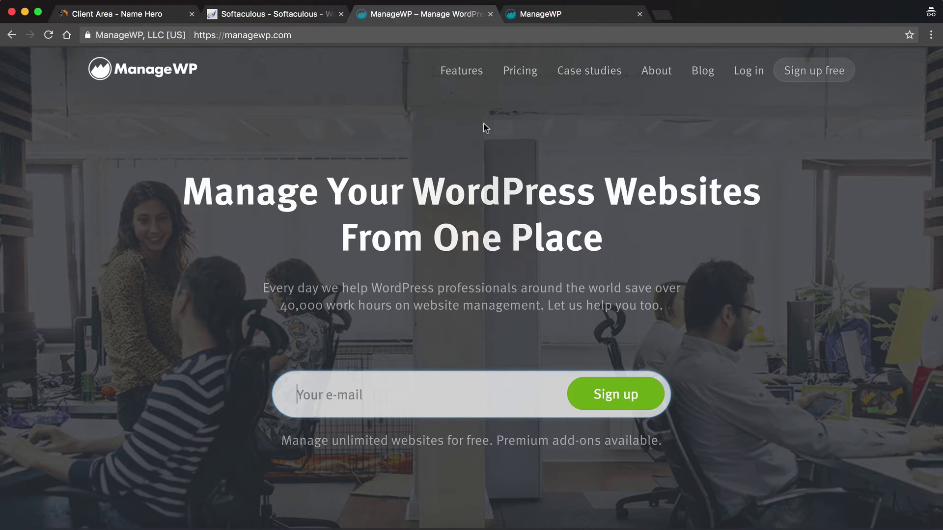
pyautogui.click(536, 11)
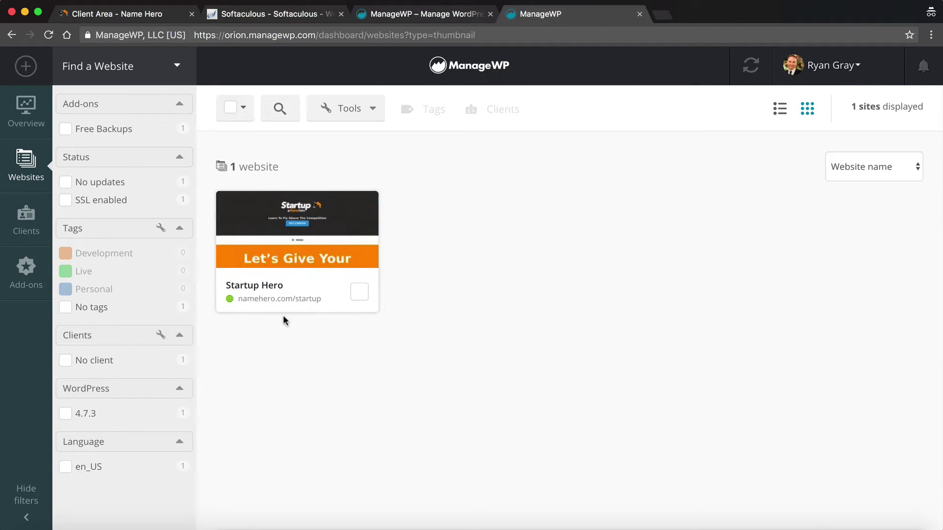
# Open Startup Hero's site dashboard and review its zero pending updates and successful backups
pyautogui.moveTo(276, 288)
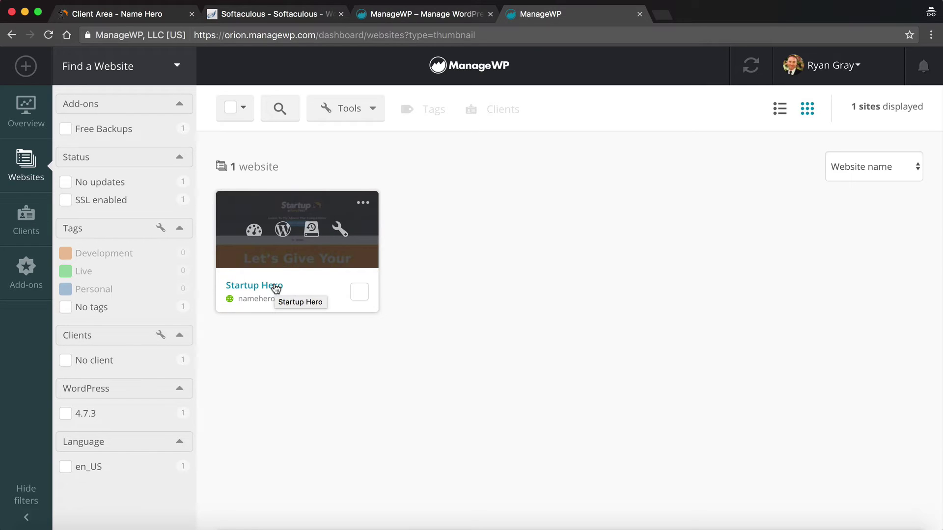
pyautogui.click(275, 289)
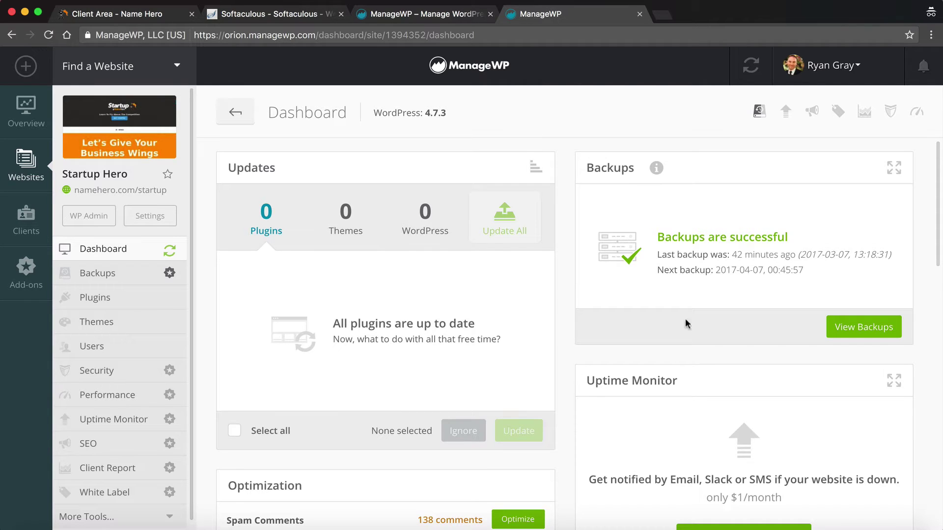
pyautogui.scroll(-2, 647, 390)
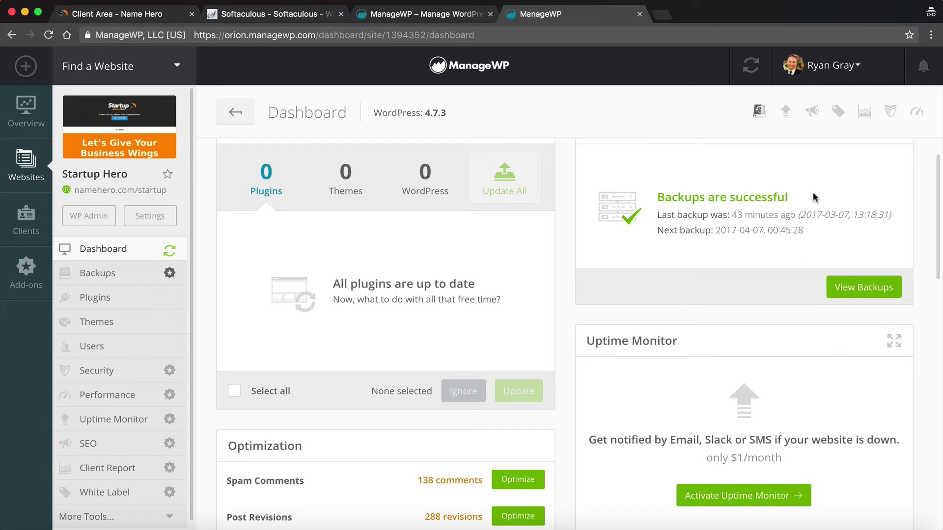
pyautogui.scroll(1, 766, 199)
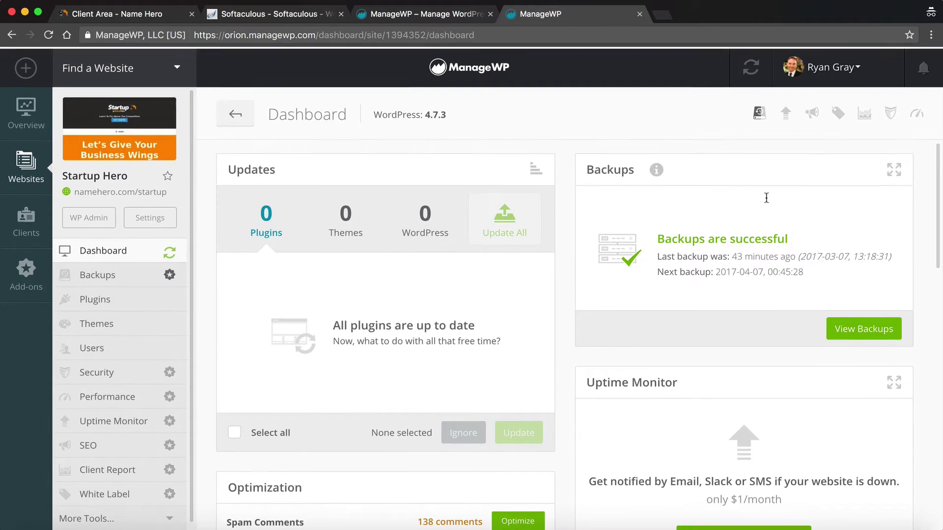
# Inspect Startup Hero's Backups page, then go back to its site dashboard
pyautogui.click(843, 328)
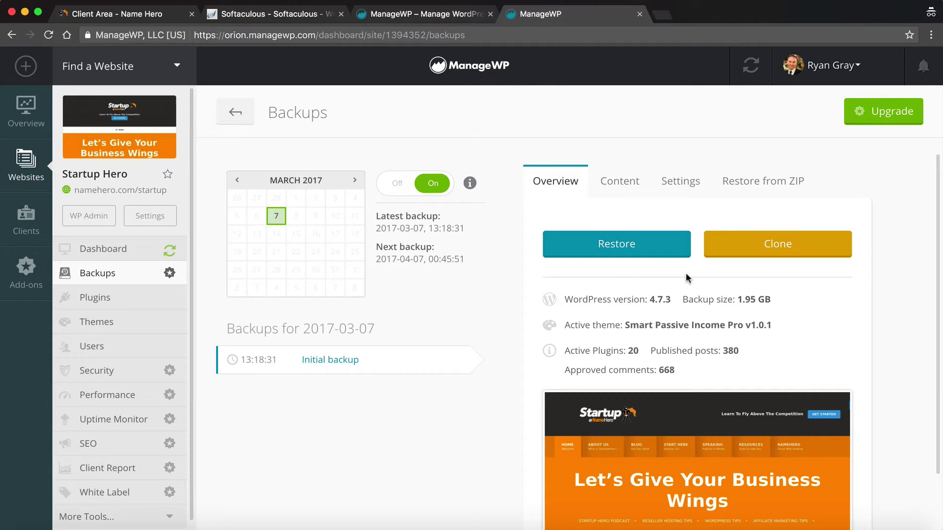
pyautogui.scroll(-2, 685, 273)
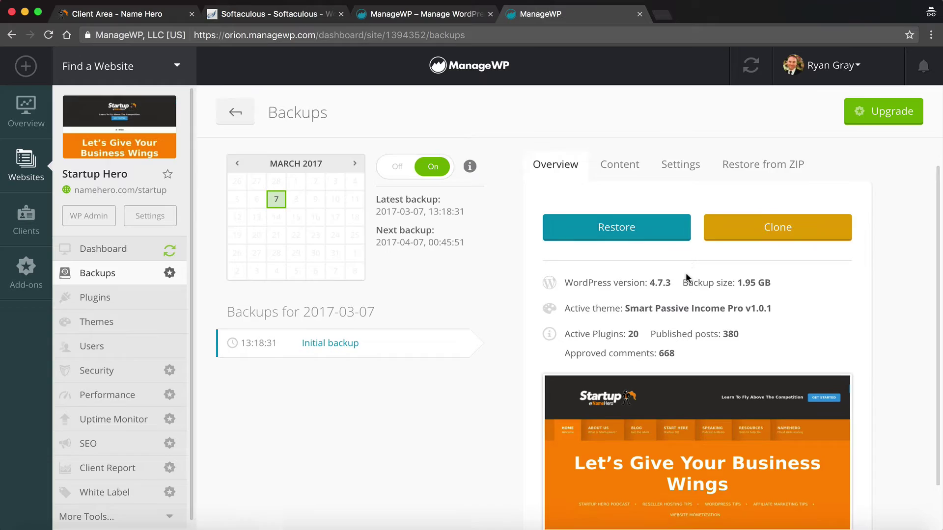
pyautogui.scroll(2, 686, 273)
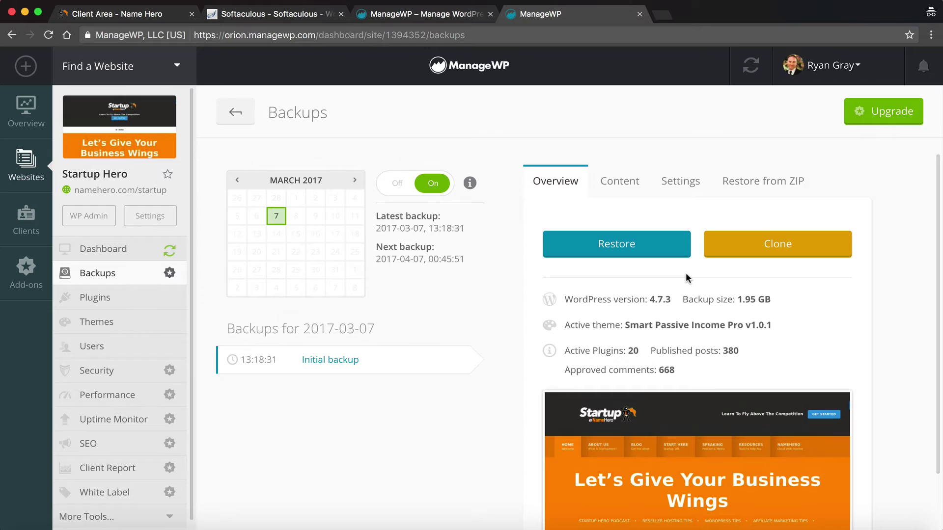
pyautogui.scroll(-1, 686, 278)
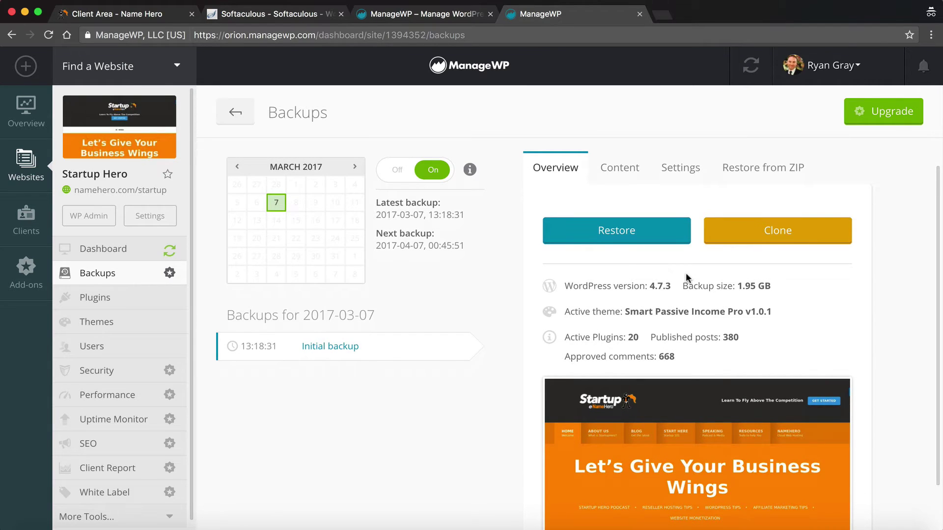
pyautogui.scroll(1, 685, 278)
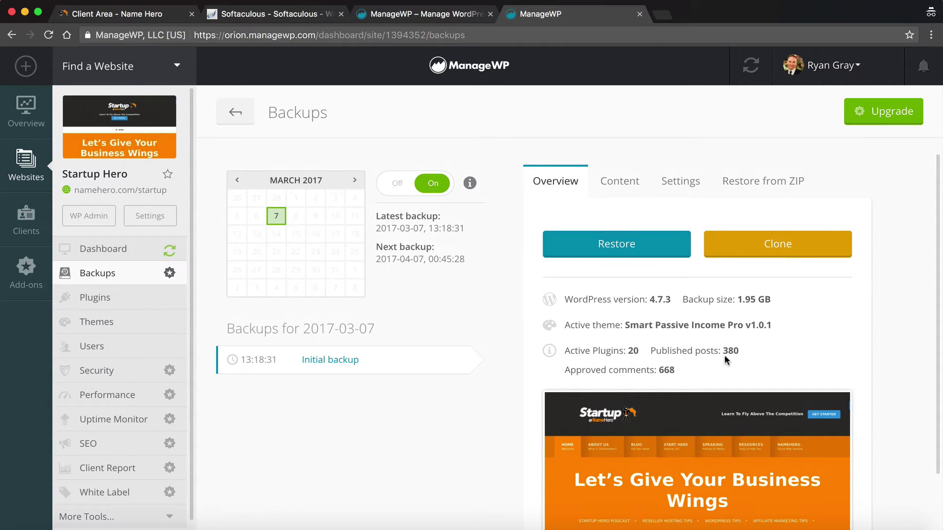
pyautogui.scroll(-3, 687, 365)
pyautogui.scroll(3, 686, 365)
pyautogui.click(221, 118)
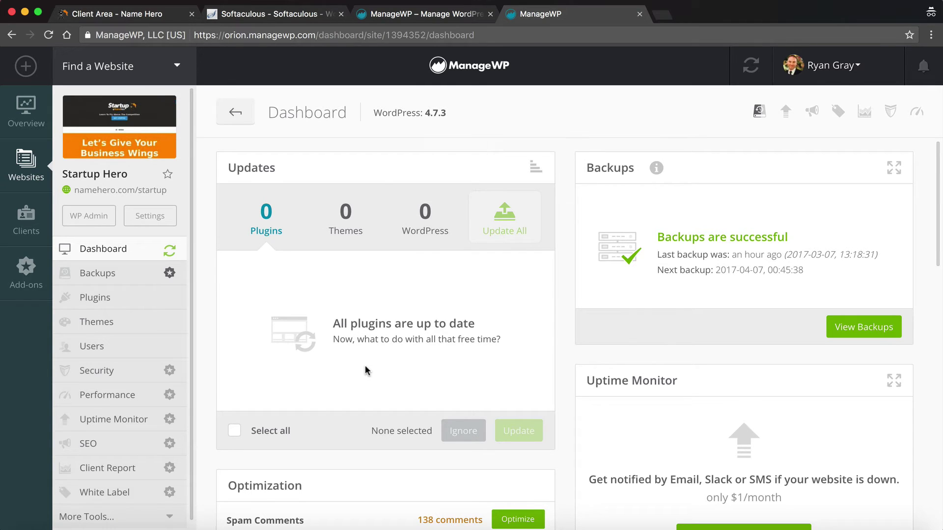
# Optimize away the 138 spam comments and 288 post revisions
pyautogui.scroll(-5, 365, 368)
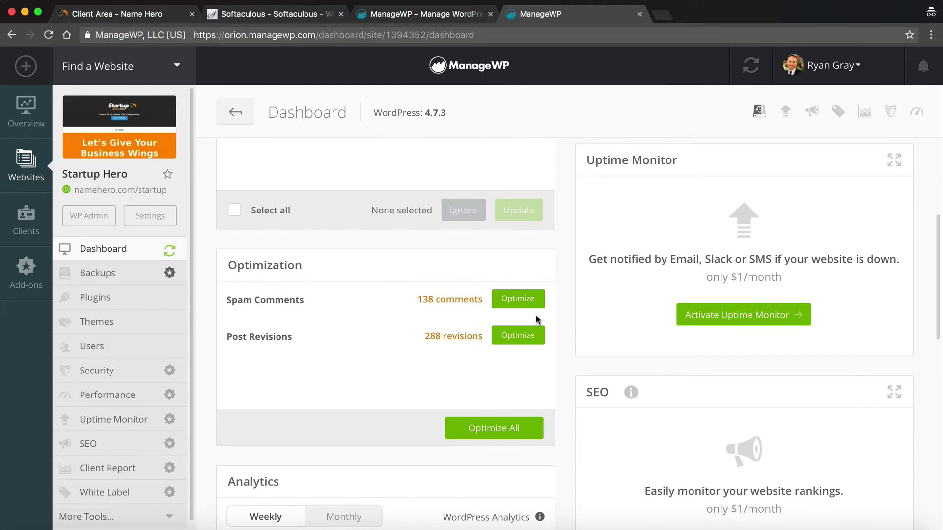
pyautogui.scroll(-1, 543, 310)
pyautogui.moveTo(256, 234)
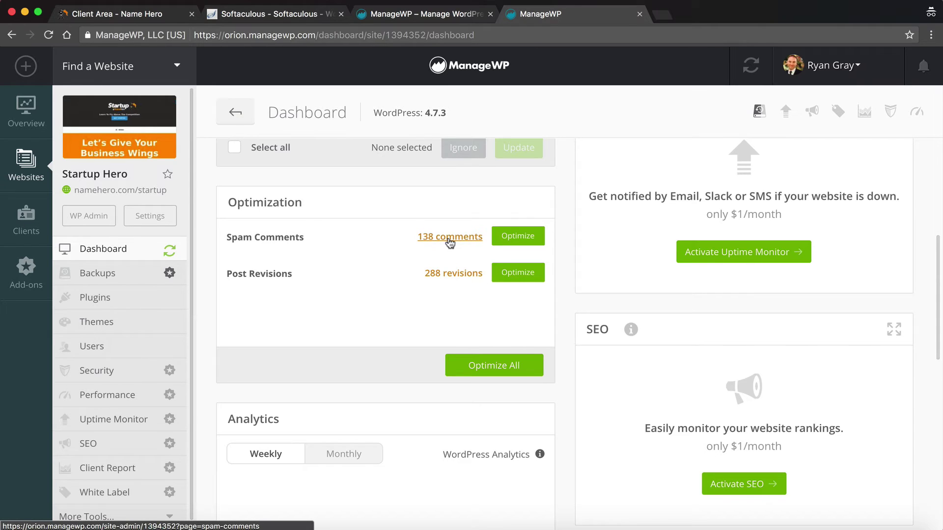
pyautogui.click(506, 246)
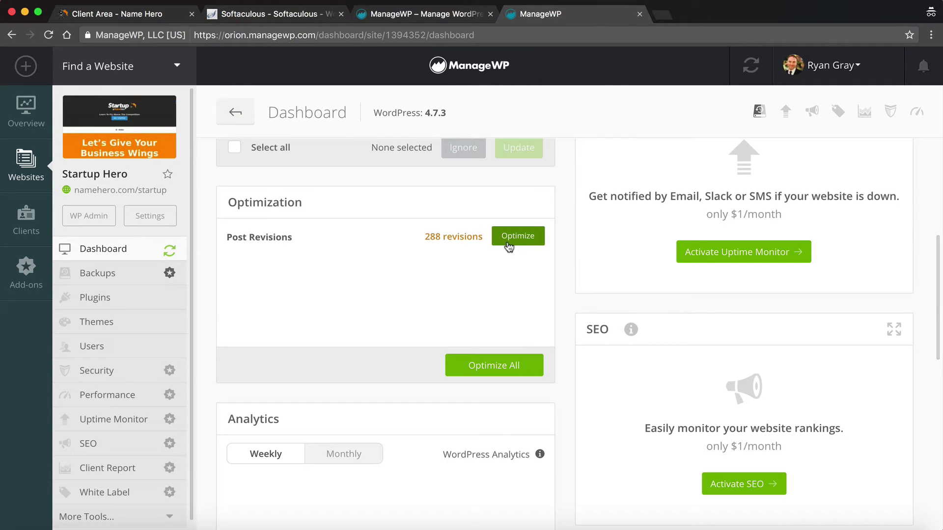
pyautogui.click(508, 238)
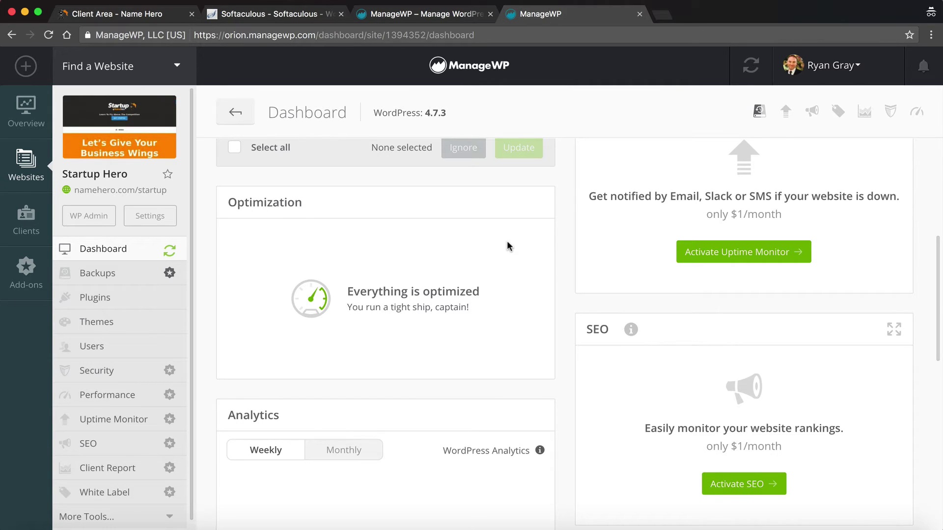
# Scroll down to review the WordPress Analytics panel showing zero weekly pageviews
pyautogui.scroll(-5, 507, 241)
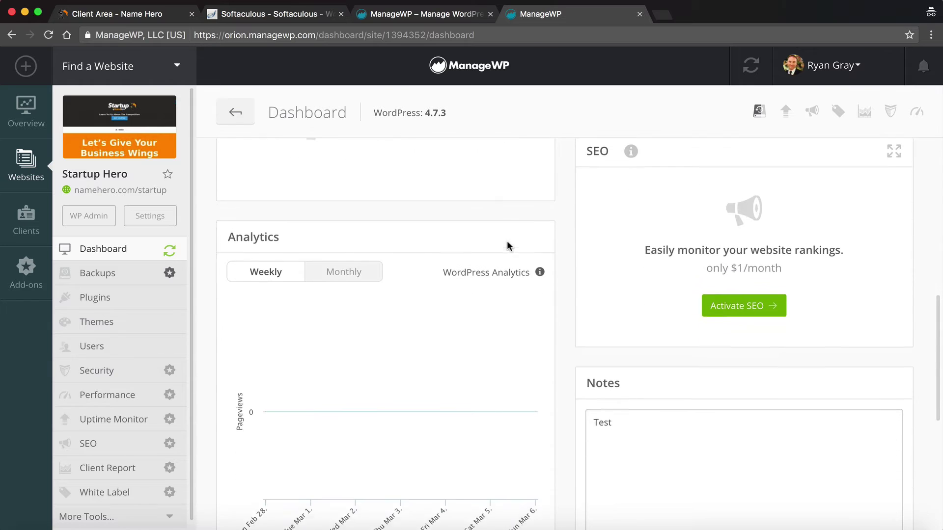
pyautogui.scroll(-2, 404, 238)
pyautogui.moveTo(331, 346)
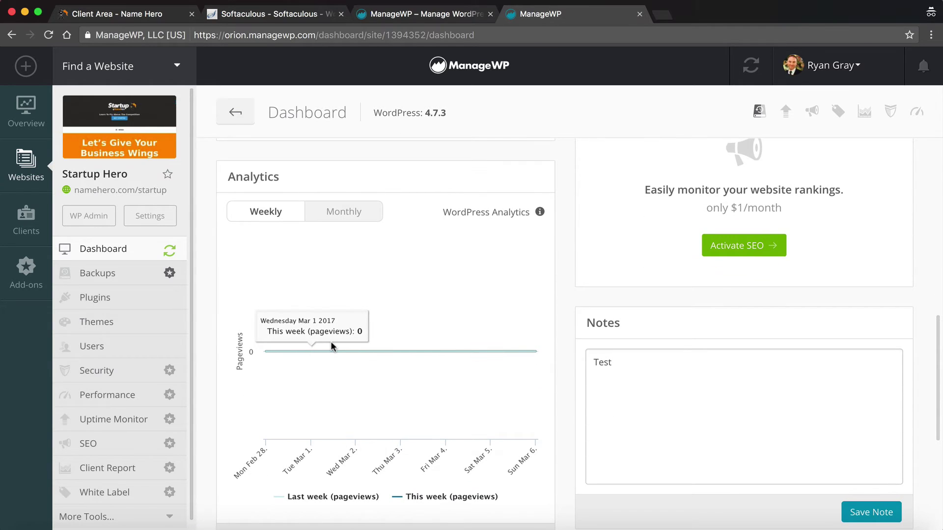
pyautogui.scroll(-1, 331, 346)
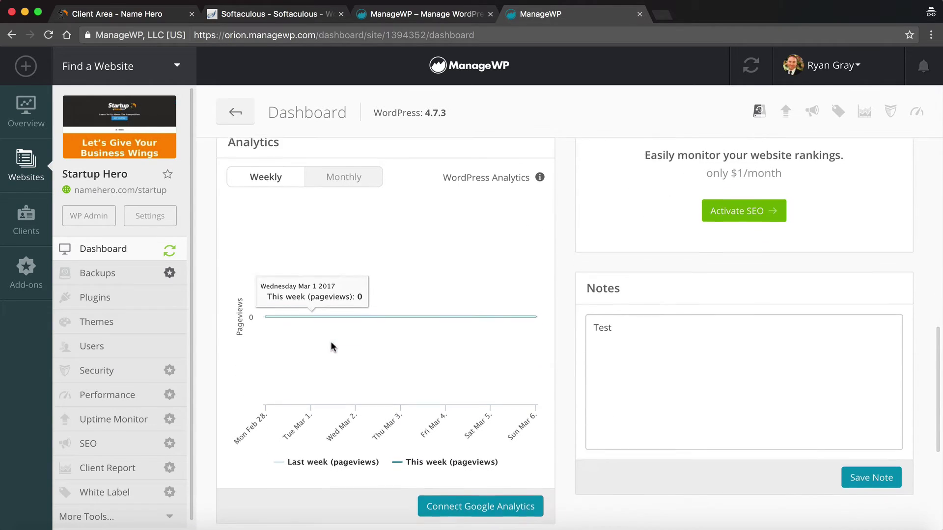
pyautogui.scroll(1, 320, 225)
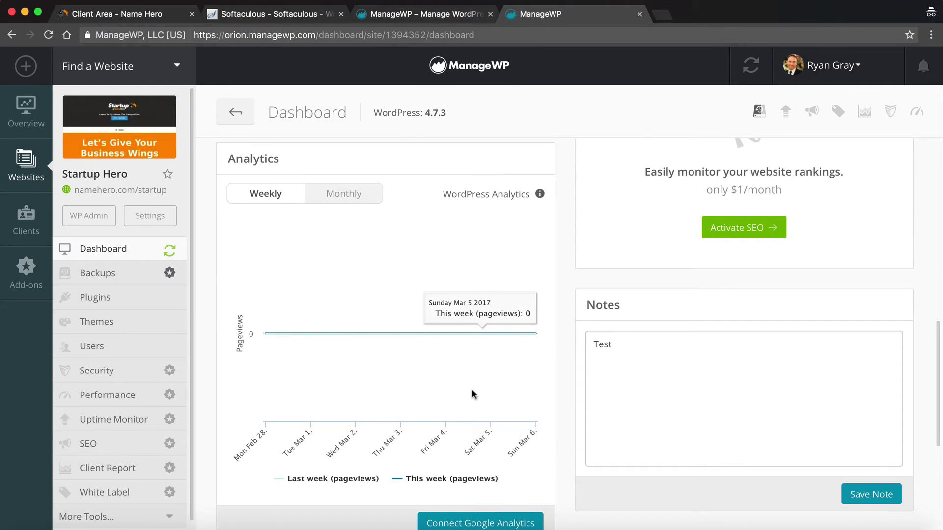
pyautogui.scroll(-1, 456, 387)
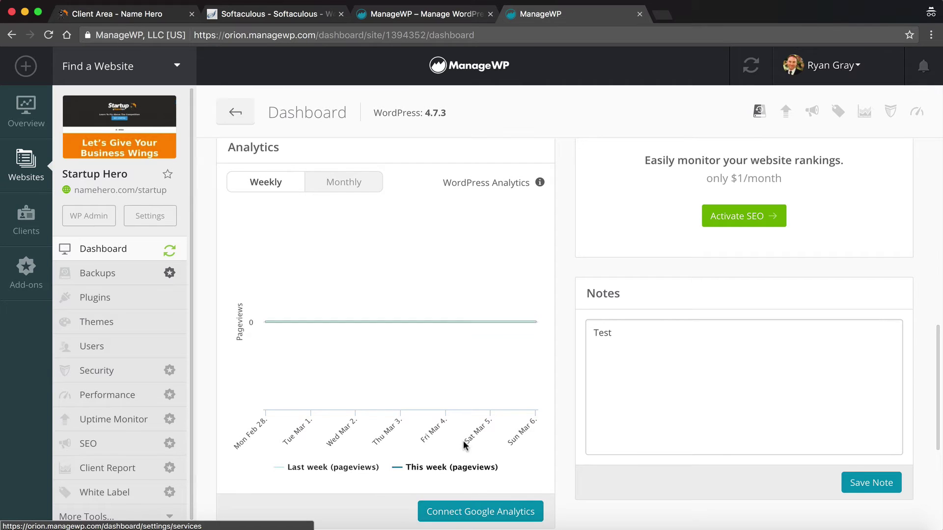
pyautogui.scroll(-3, 463, 437)
pyautogui.scroll(2, 463, 435)
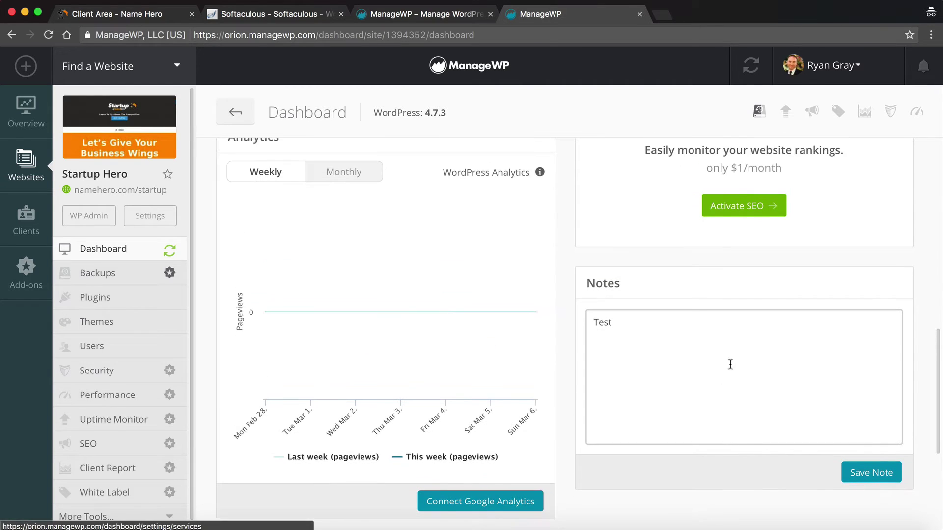
# Overwrite the 'Test' note with 'Setup adwords campaign for the blog' and return to the top
pyautogui.doubleClick(682, 330)
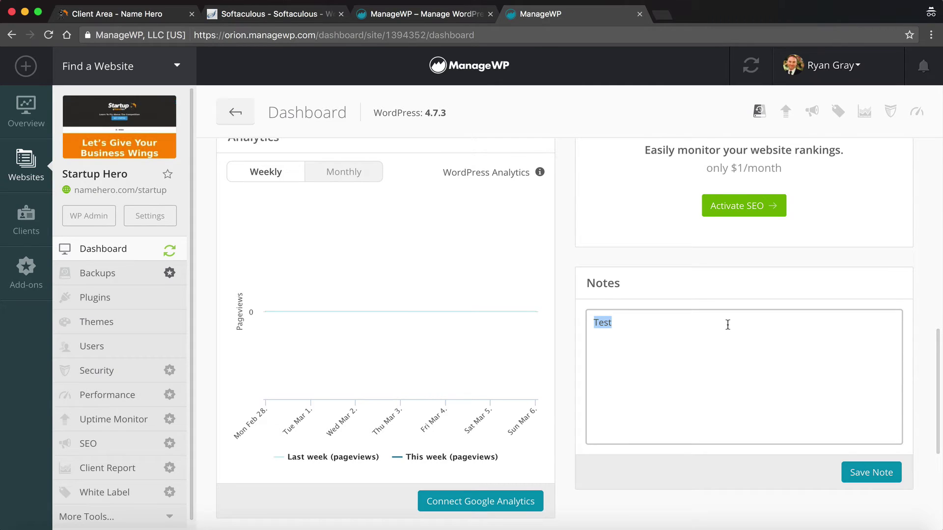
pyautogui.write('Setup adwords campaign ')
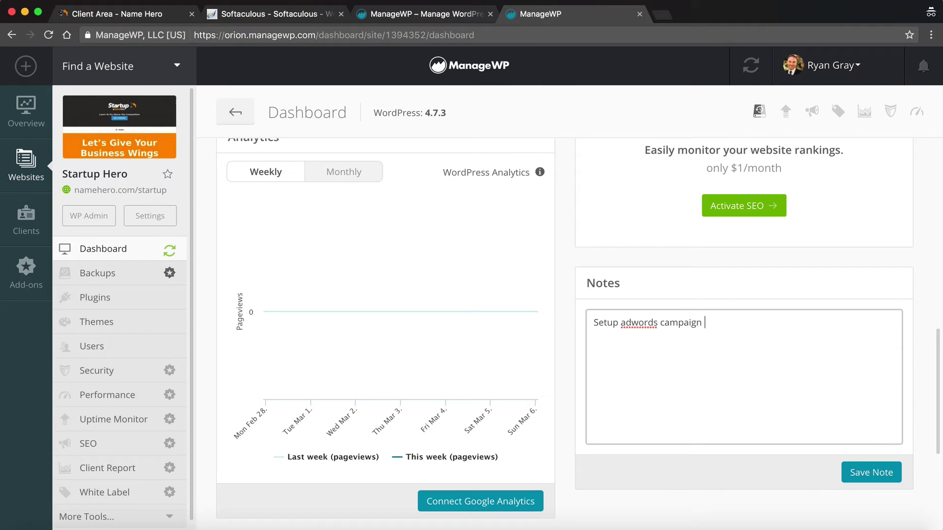
pyautogui.write('for the blog')
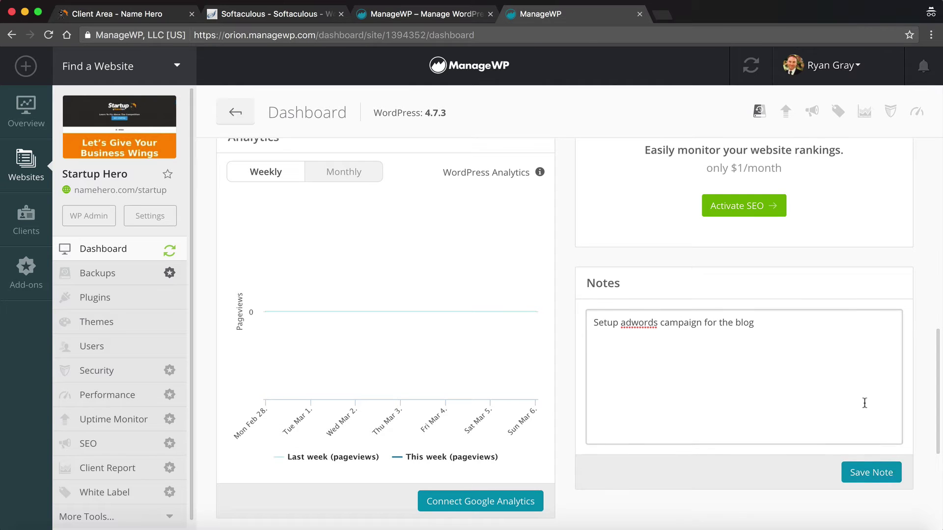
pyautogui.scroll(1, 863, 399)
pyautogui.scroll(-6, 865, 403)
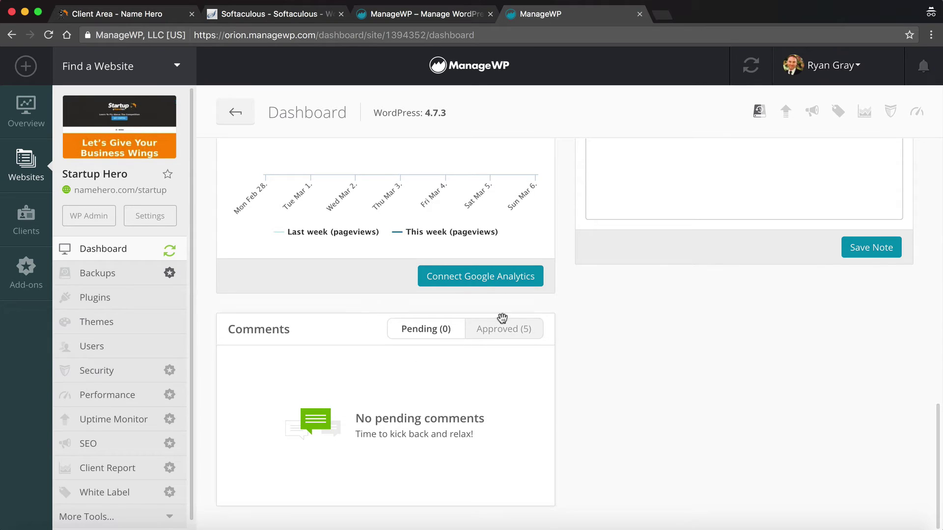
pyautogui.scroll(10, 485, 347)
pyautogui.scroll(5, 486, 344)
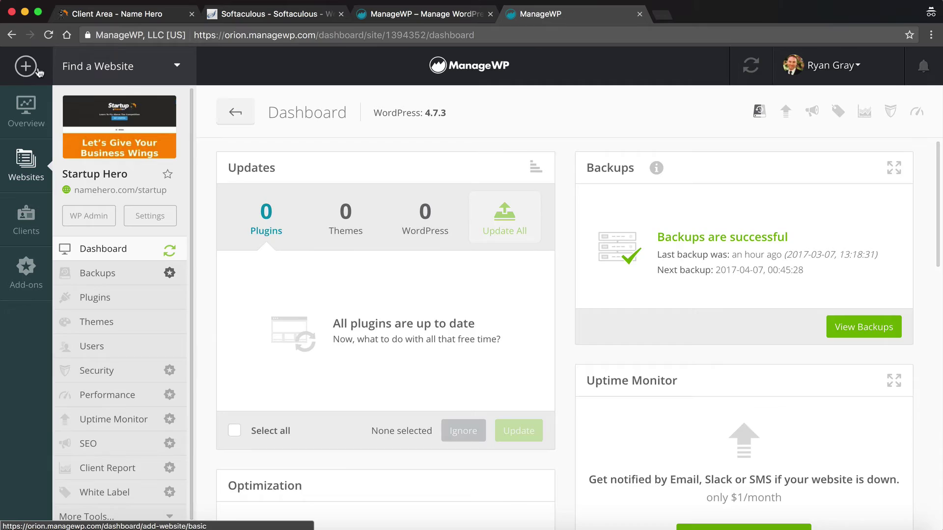
# Open ManageWP's Add new website form, then switch to the Softaculous WordPress install page
pyautogui.click(39, 72)
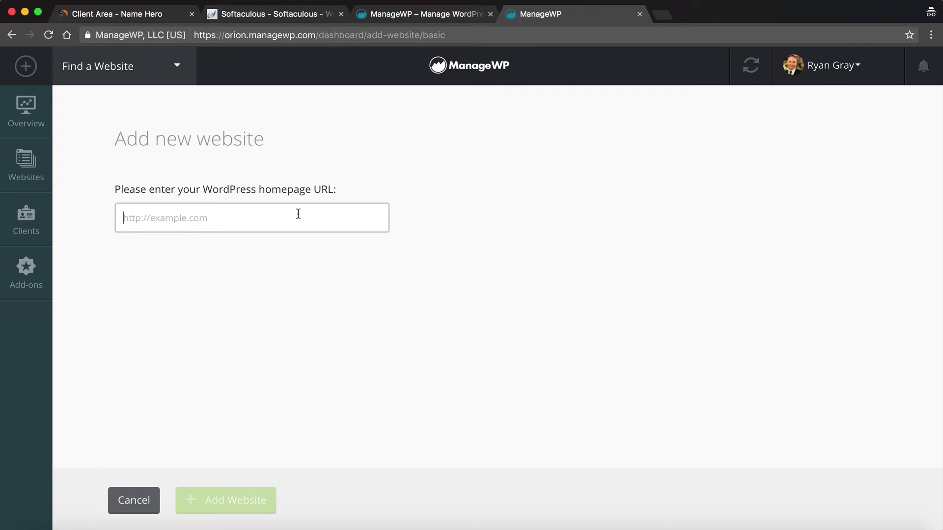
pyautogui.click(249, 14)
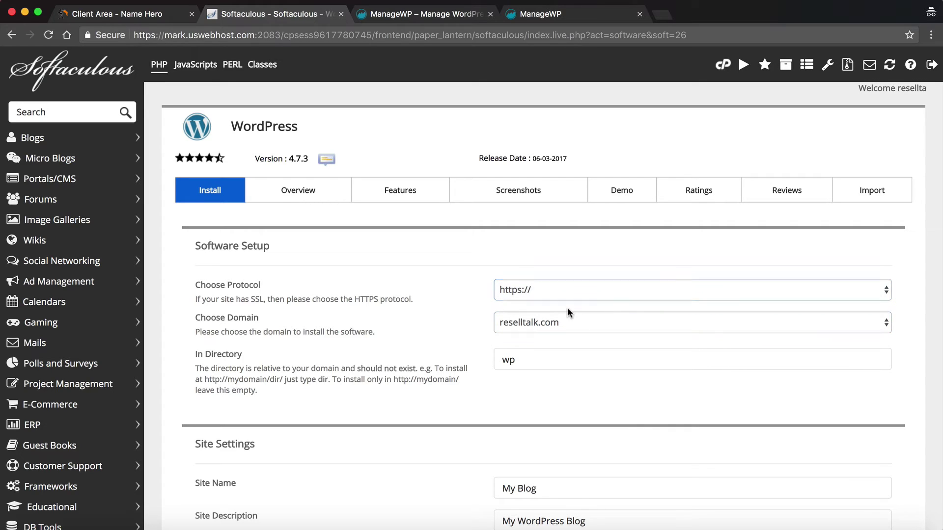
# Select the 'wp' value in the install directory field of the Softaculous form
pyautogui.moveTo(547, 360); pyautogui.dragTo(461, 355)
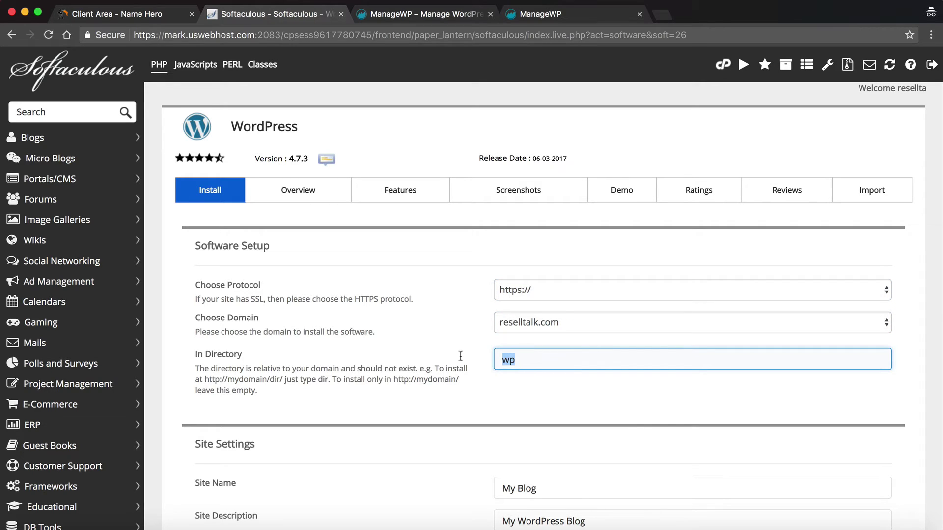
pyautogui.click(530, 369)
pyautogui.moveTo(529, 362); pyautogui.dragTo(495, 364)
pyautogui.click(512, 362)
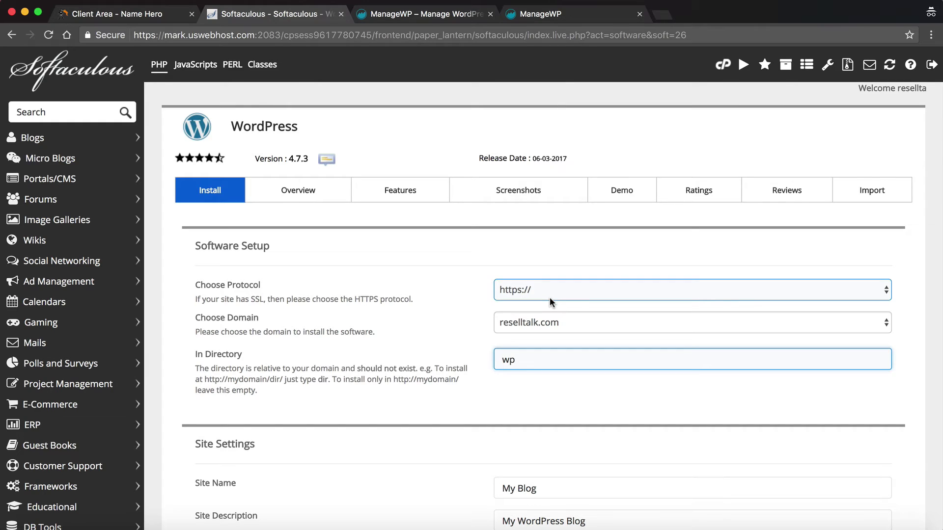
pyautogui.scroll(-3, 550, 297)
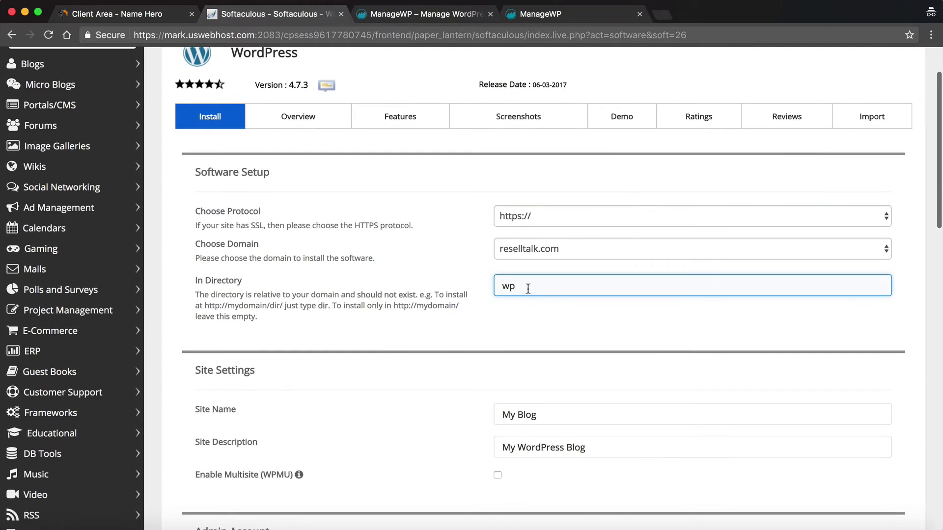
pyautogui.scroll(-10, 528, 289)
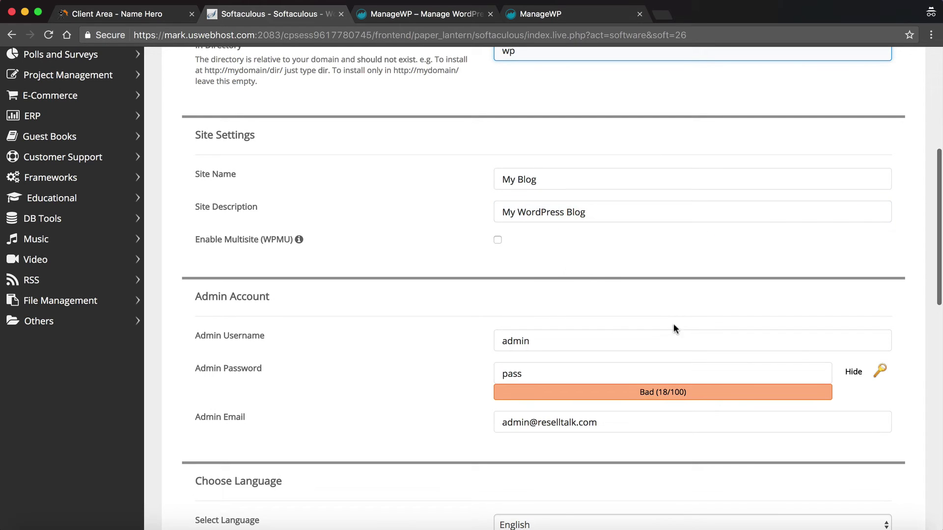
# Generate a strong admin password and set the admin username to reselltalk1
pyautogui.click(575, 350)
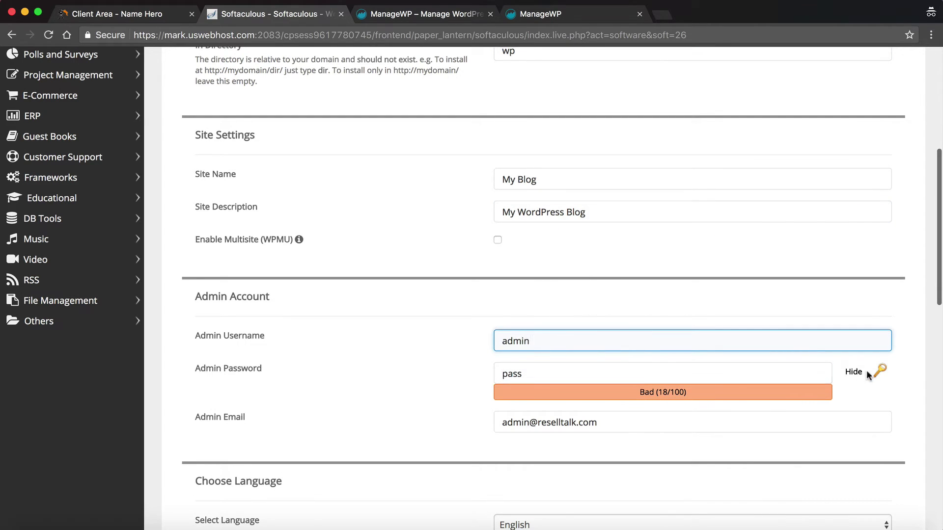
pyautogui.click(880, 371)
pyautogui.moveTo(696, 370); pyautogui.dragTo(370, 339)
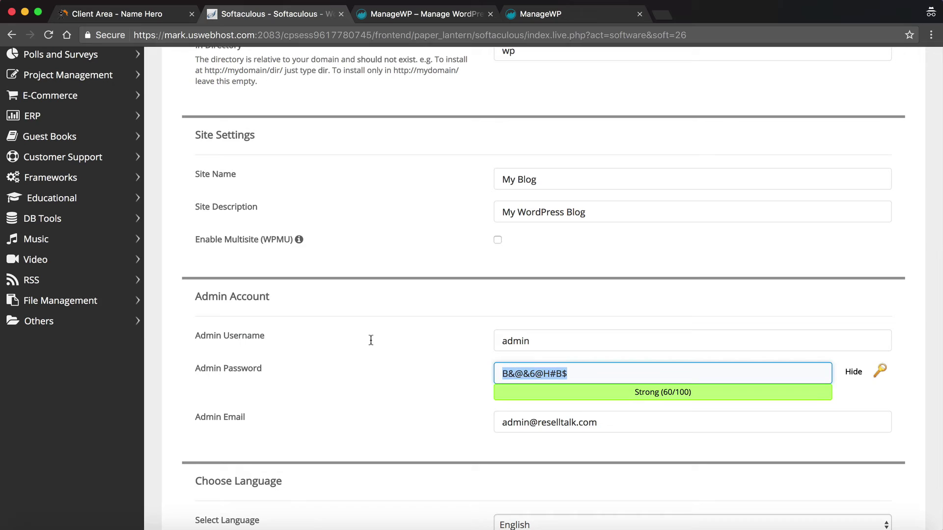
pyautogui.hotkey('shift', 'Tab')
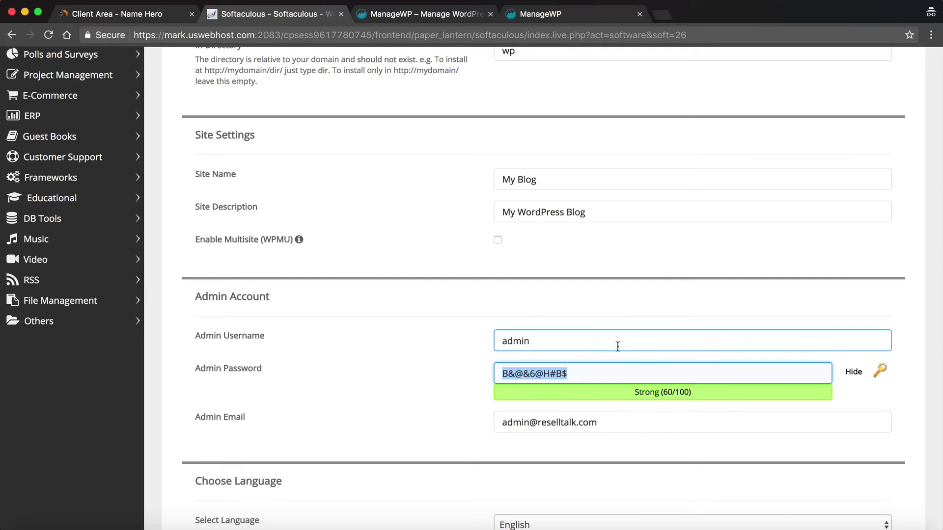
pyautogui.write('resl')
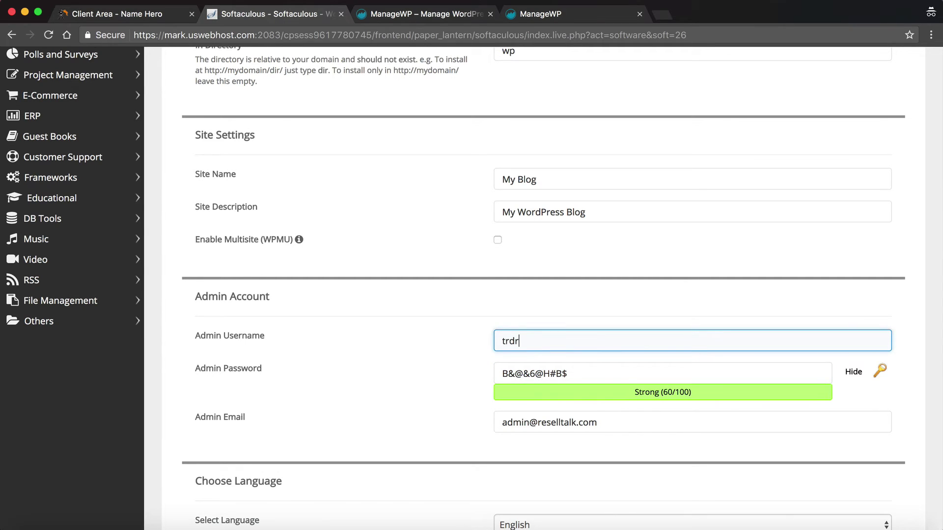
pyautogui.press('BackSpace')
pyautogui.press('BackSpace')
pyautogui.press('BackSpace')
pyautogui.press('BackSpace')
pyautogui.write('reselltalk1')
# Scroll past Select Theme and launch the WordPress installation
pyautogui.scroll(-3, 540, 295)
pyautogui.scroll(-6, 541, 295)
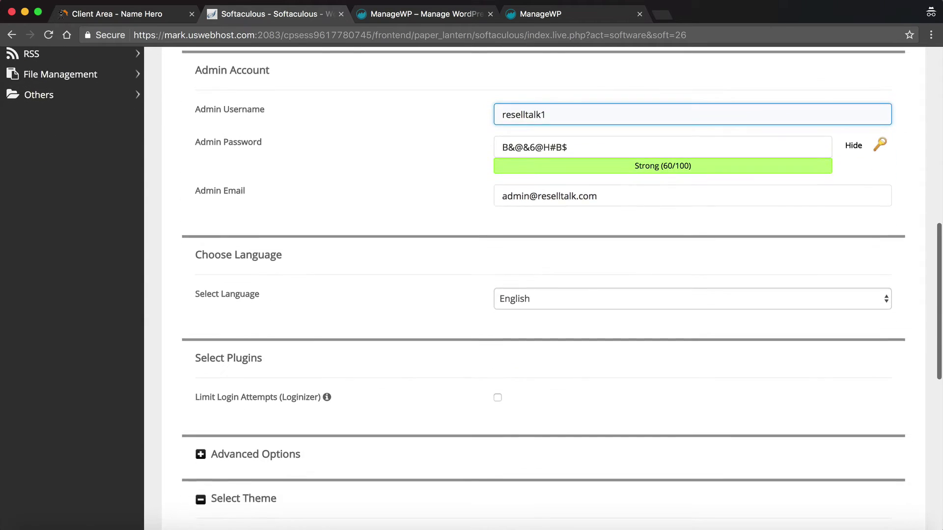
pyautogui.scroll(-5, 565, 442)
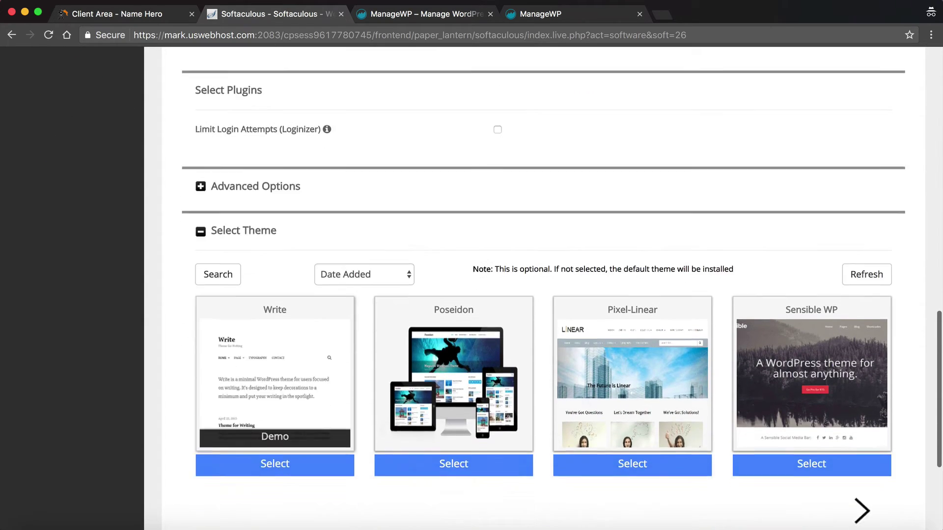
pyautogui.click(554, 431)
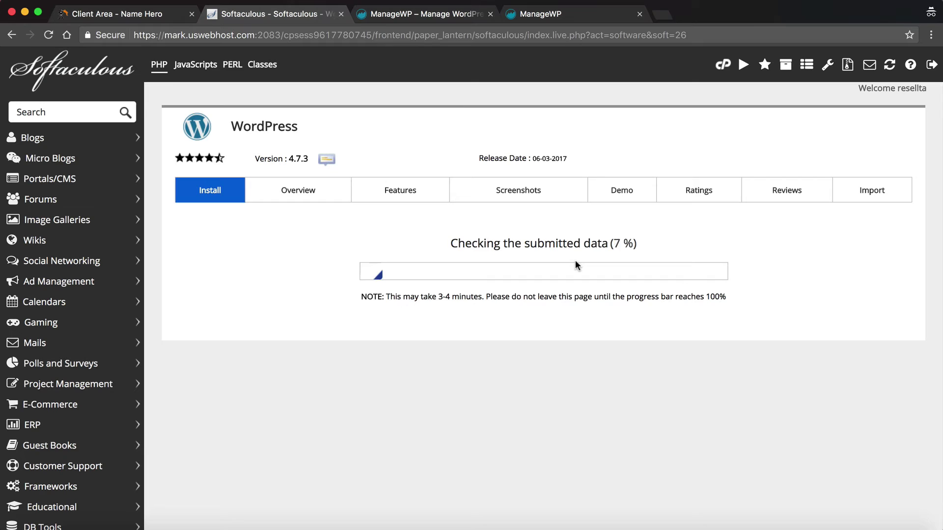
# Move the ManageWP tab before the landing page and confirm WordPress installed successfully
pyautogui.click(410, 14)
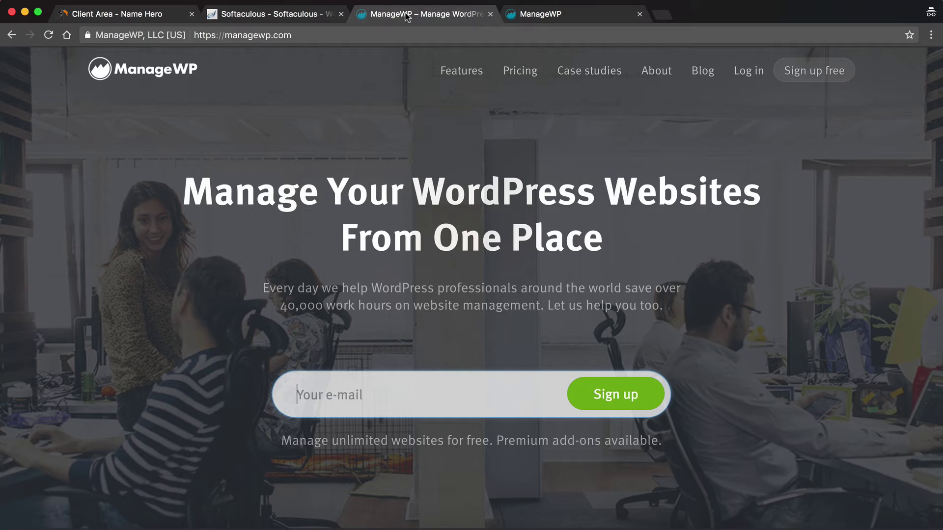
pyautogui.click(536, 15)
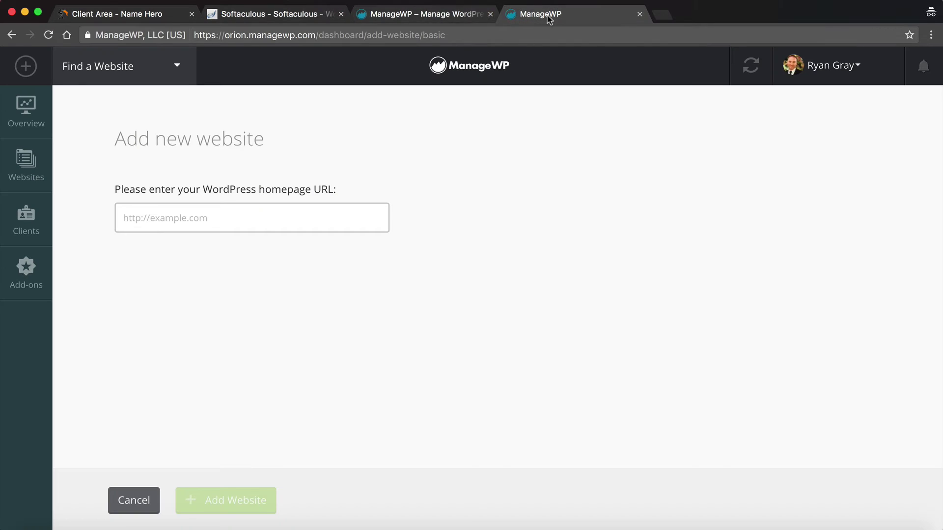
pyautogui.moveTo(550, 15); pyautogui.dragTo(421, 16)
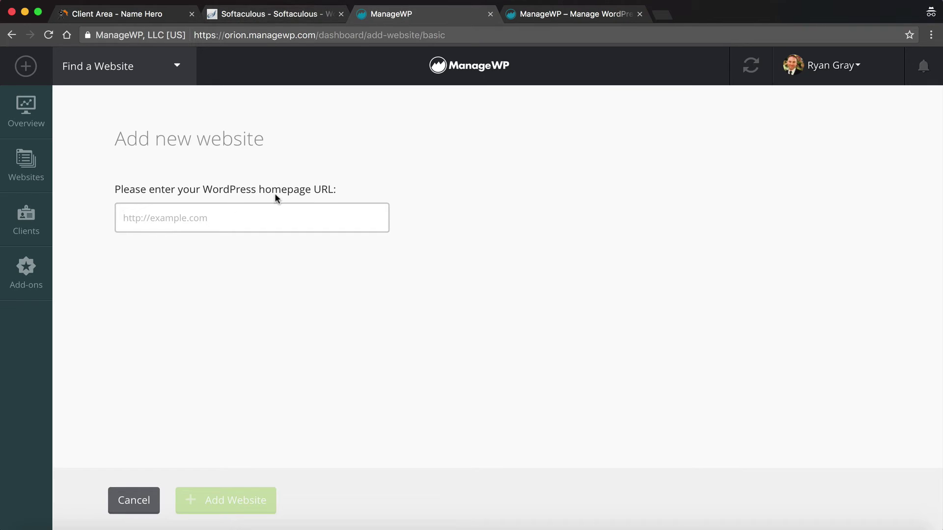
pyautogui.click(315, 13)
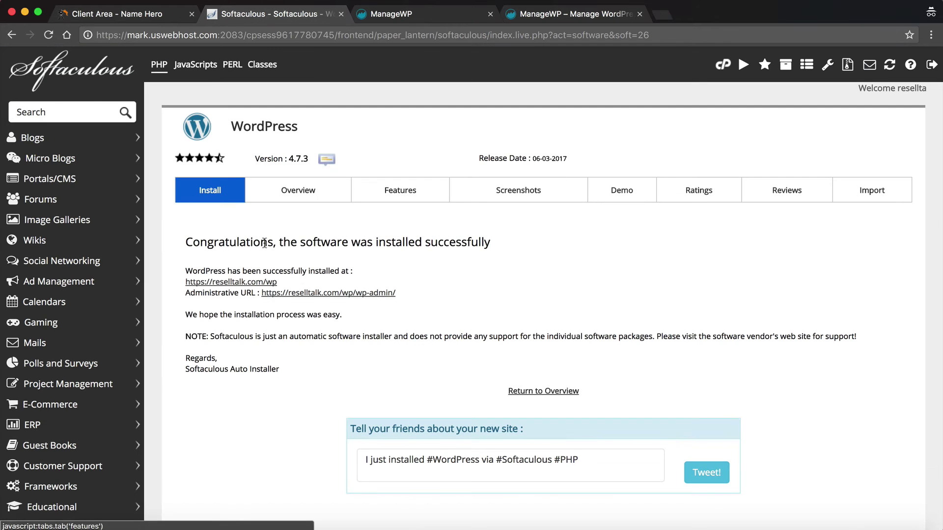
pyautogui.click(380, 14)
pyautogui.click(280, 205)
pyautogui.write('h')
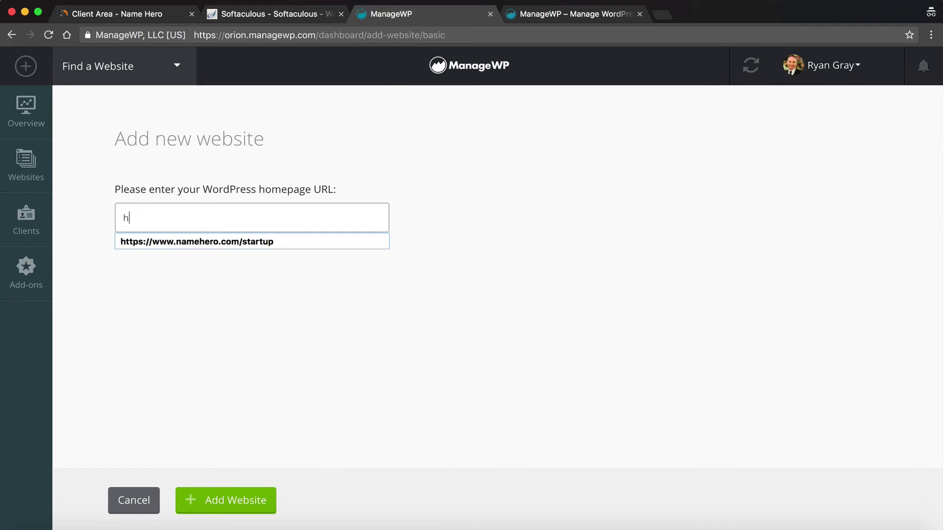
pyautogui.write('ttps://www.reselltalk.com/wp')
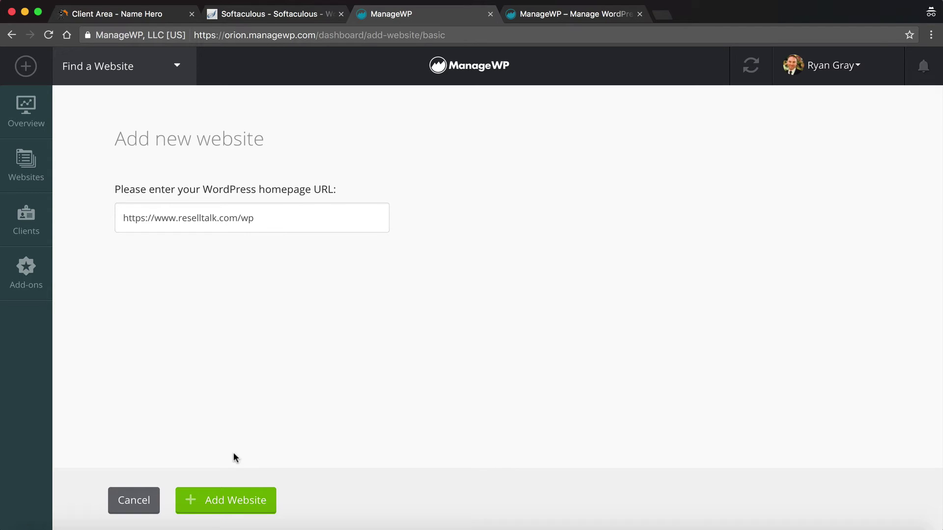
pyautogui.click(211, 497)
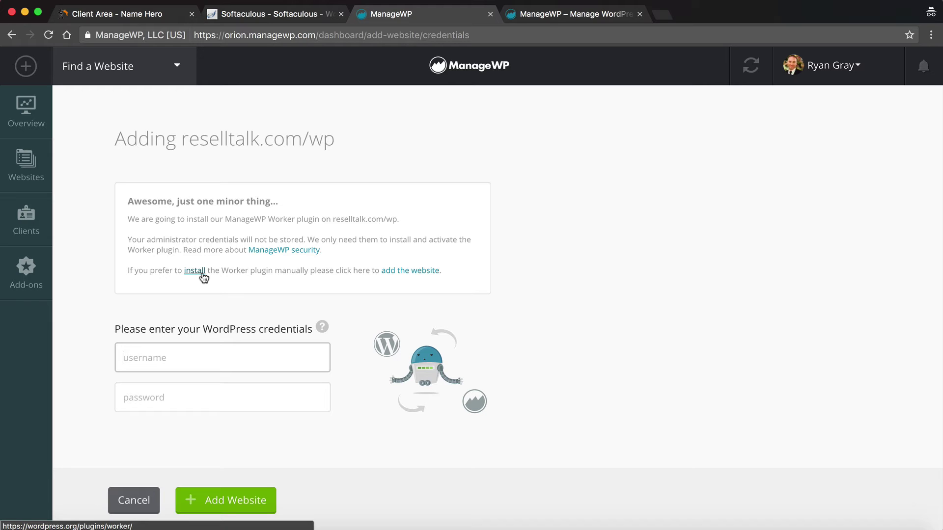
# Connect reselltalk.com/wp using the site's WordPress admin username and password
pyautogui.write('reselltalk1')
pyautogui.click(222, 397)
pyautogui.write('**********')
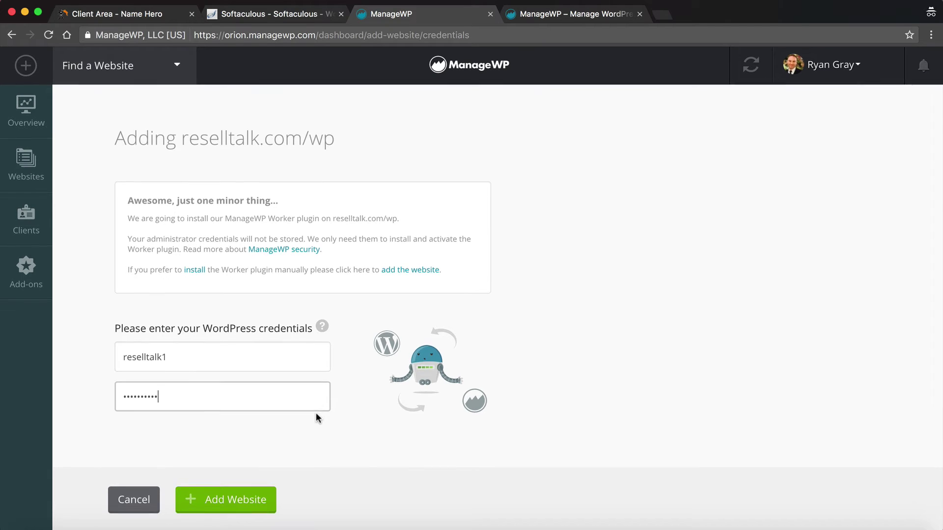
pyautogui.click(226, 501)
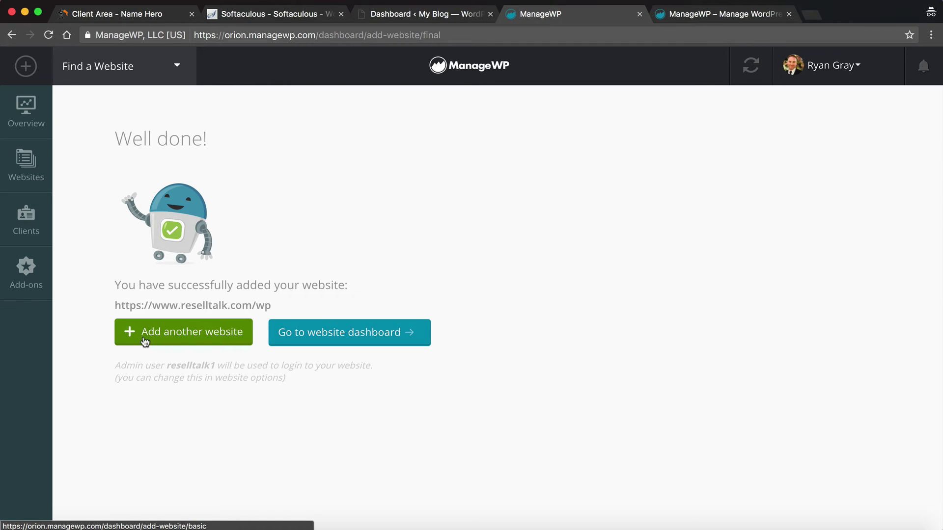
# Go from the Well done page to the reselltalk.com/wp My Blog dashboard
pyautogui.click(357, 329)
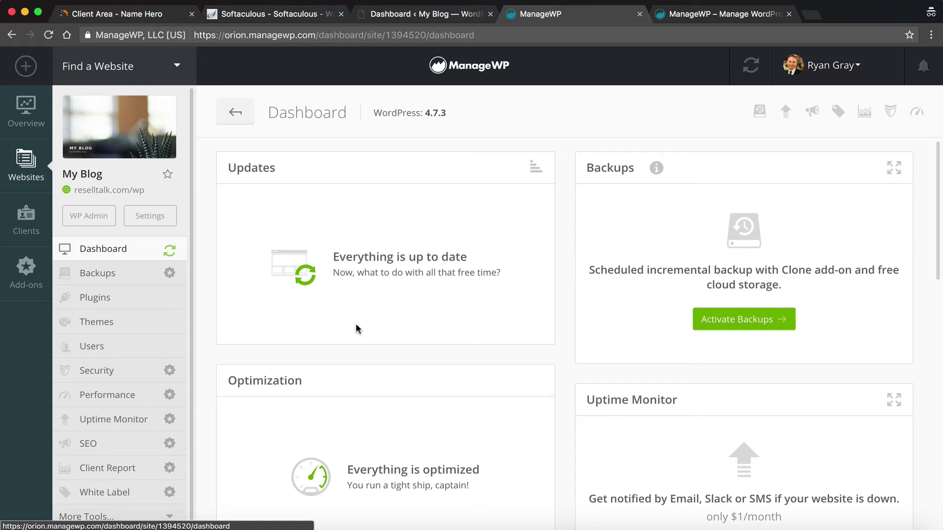
# Log into cPanel for reselltalk.com from the NameHero client area and open ModSecurity
pyautogui.click(156, 17)
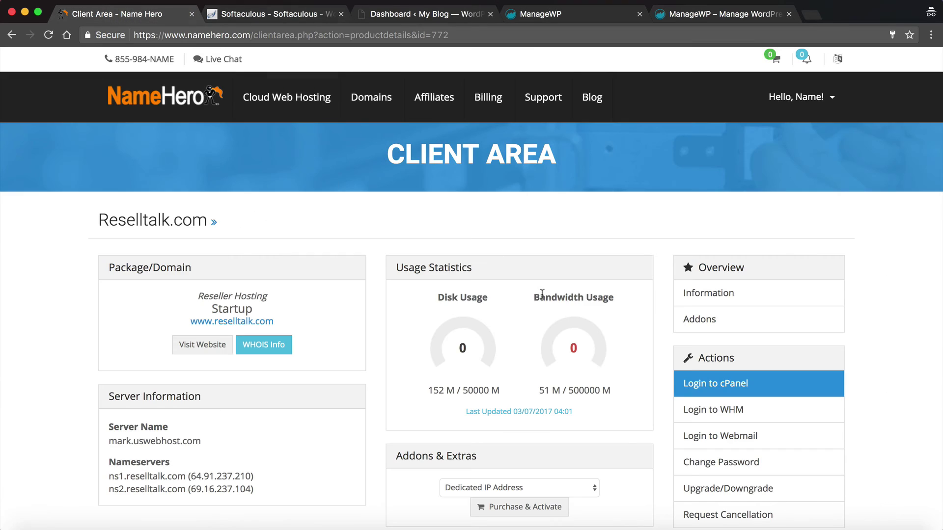
pyautogui.click(714, 384)
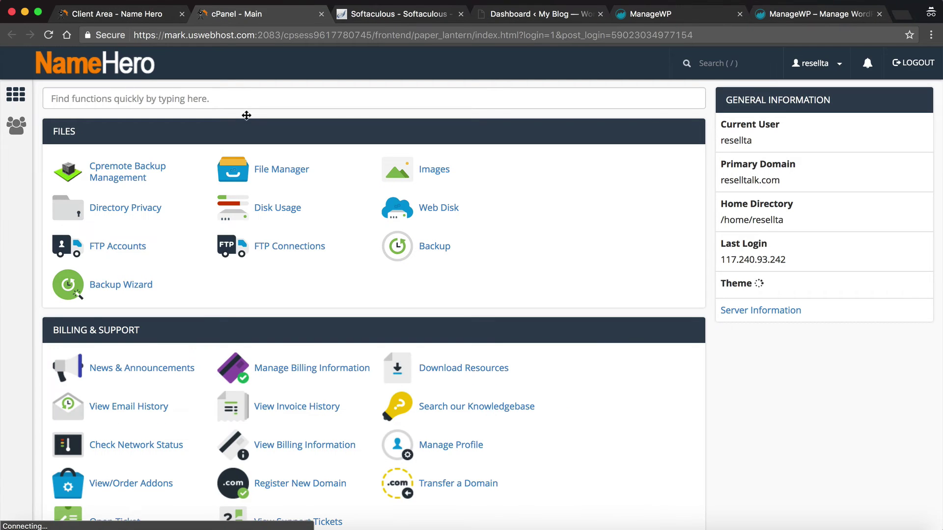
pyautogui.click(223, 100)
pyautogui.write('mod')
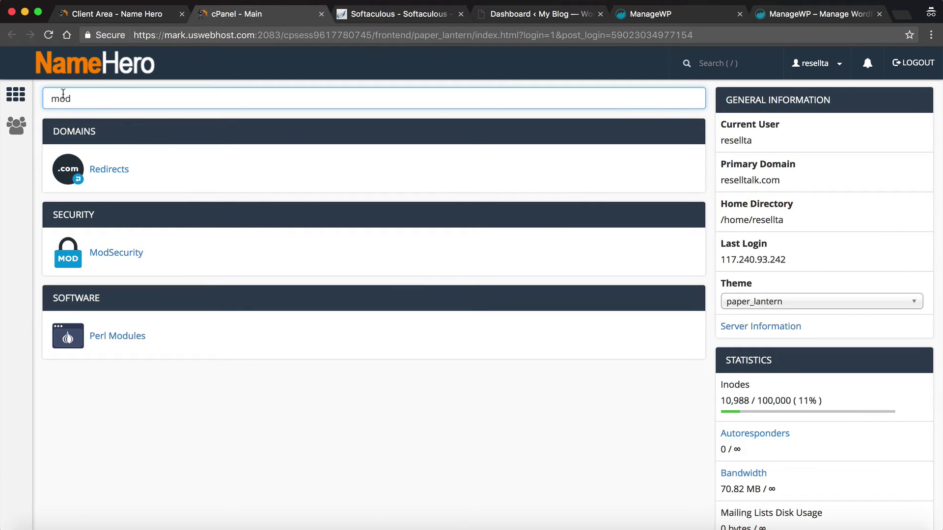
pyautogui.click(107, 251)
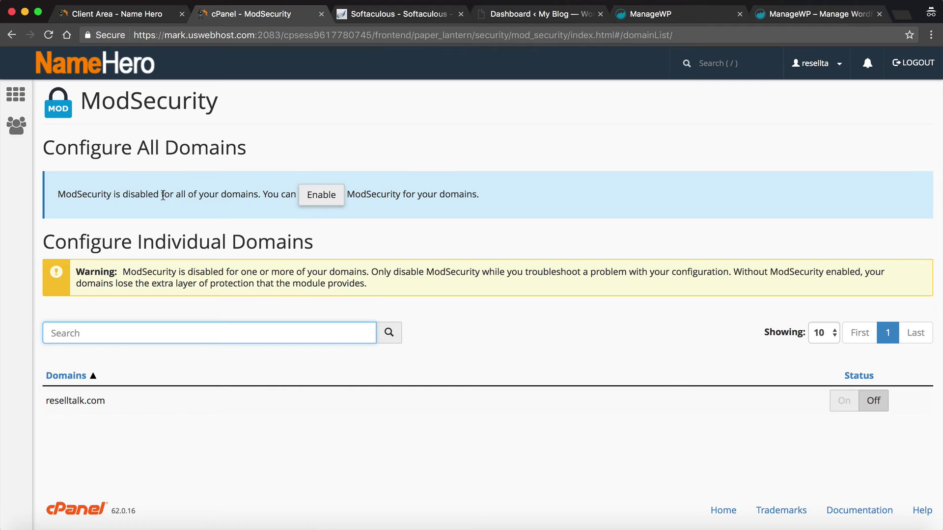
# Turn ModSecurity off for all domains, then return to the ManageWP My Blog dashboard
pyautogui.click(311, 194)
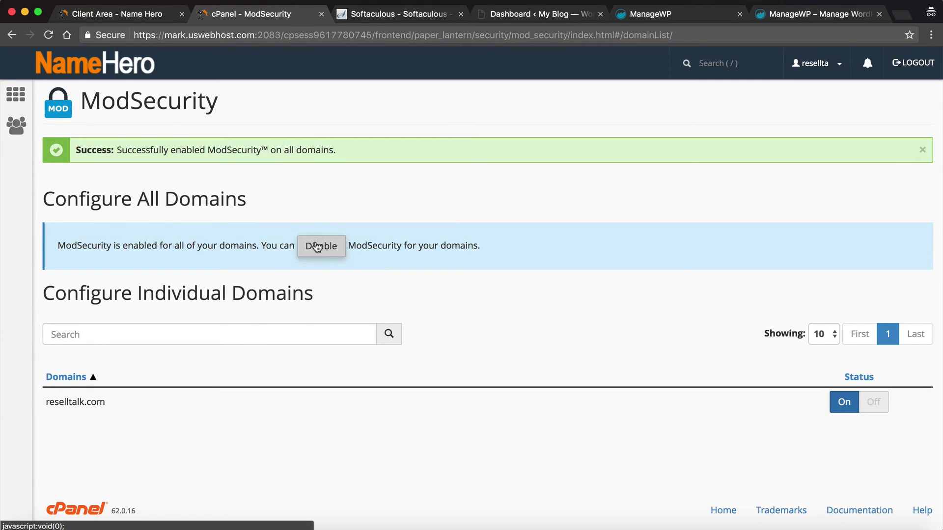
pyautogui.click(317, 247)
pyautogui.click(99, 277)
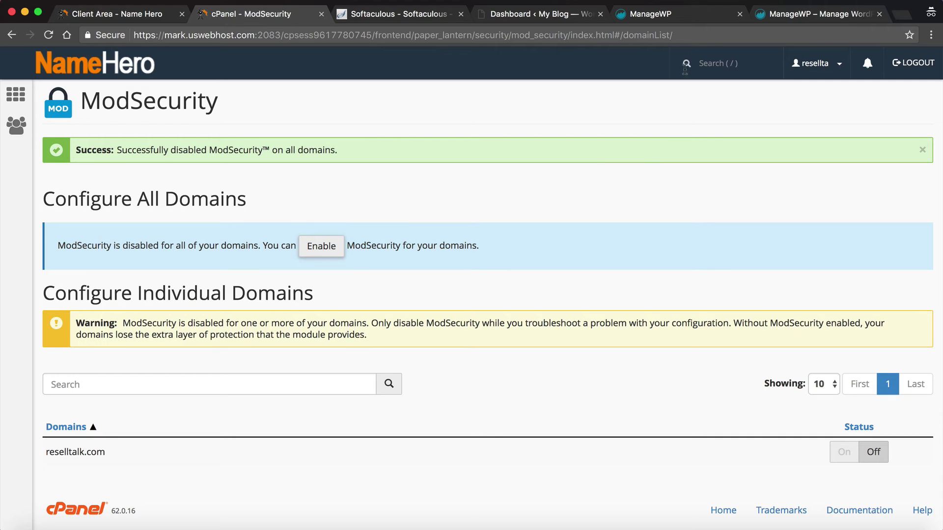
pyautogui.click(779, 14)
pyautogui.click(663, 14)
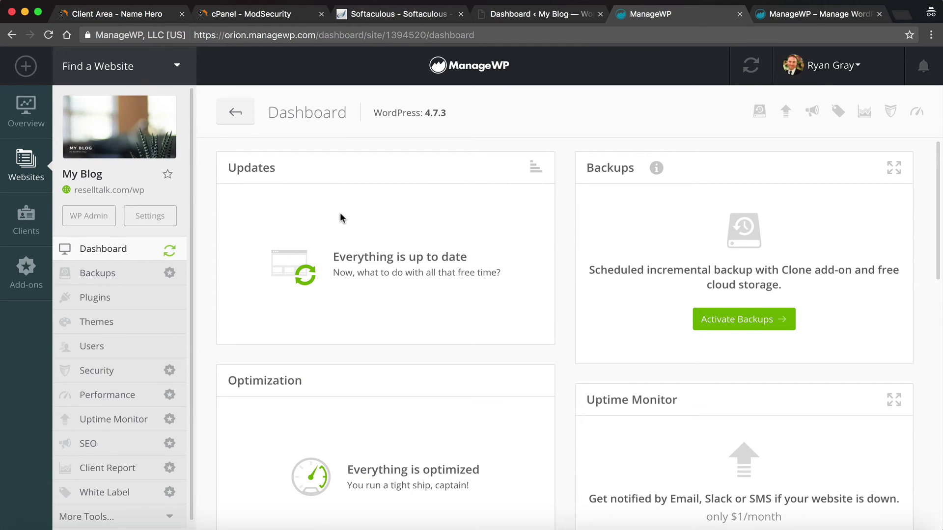
# Scroll through the My Blog dashboard's pageview and comment panels
pyautogui.scroll(-5, 342, 218)
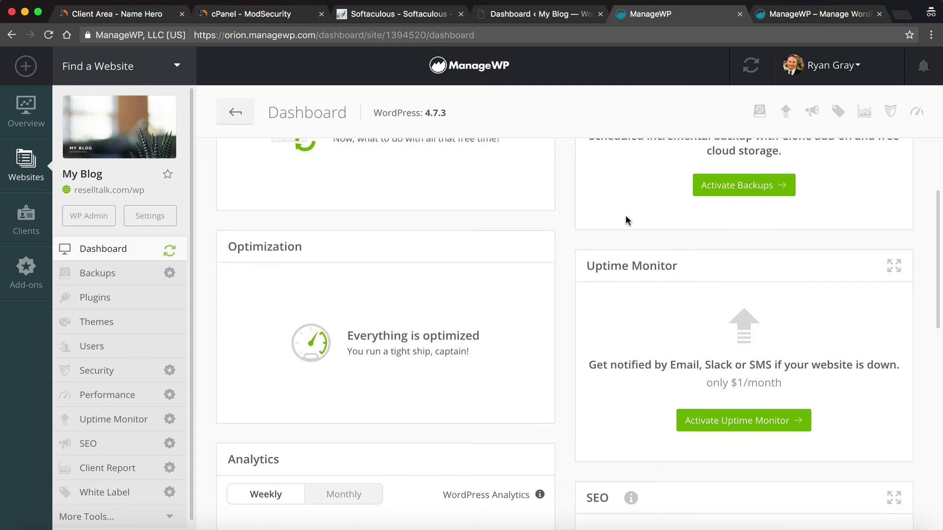
pyautogui.scroll(-3, 626, 290)
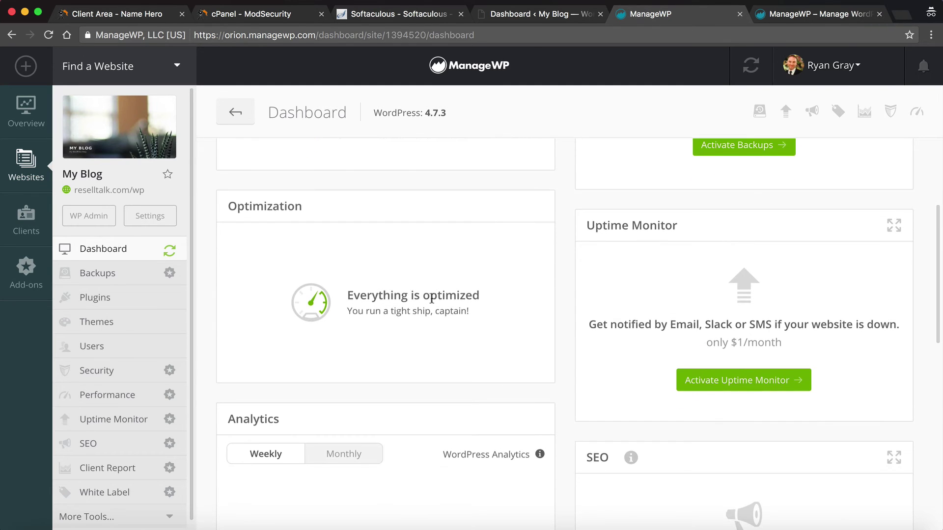
pyautogui.scroll(-6, 431, 300)
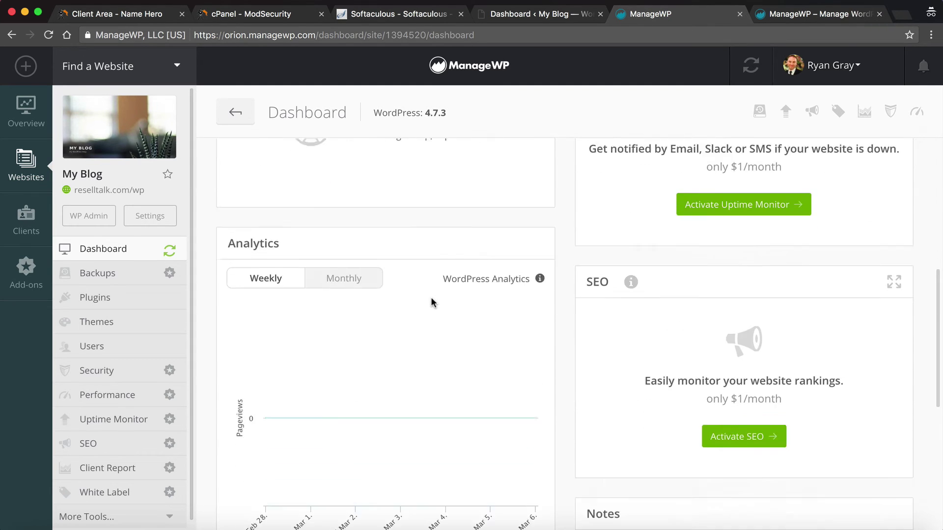
pyautogui.scroll(-2, 431, 297)
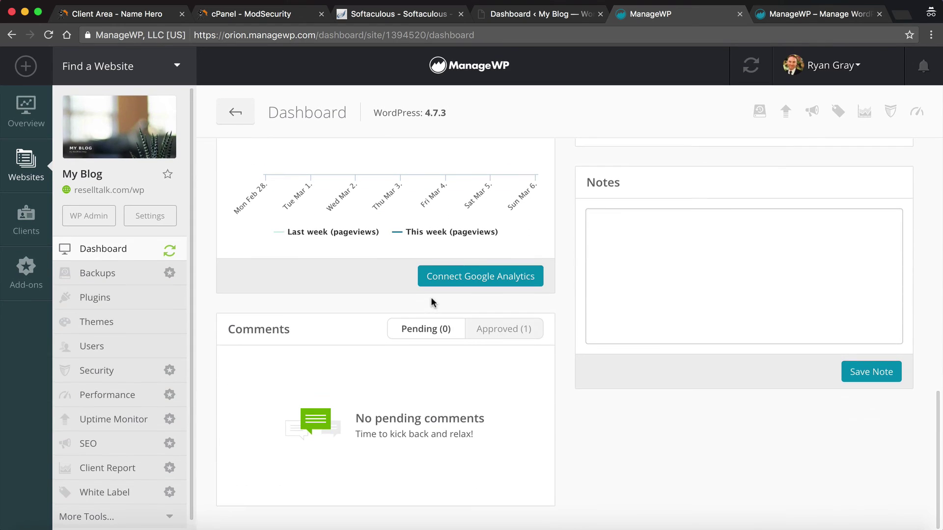
# Open the Websites list and tick the checkbox on the Startup Hero card
pyautogui.click(26, 169)
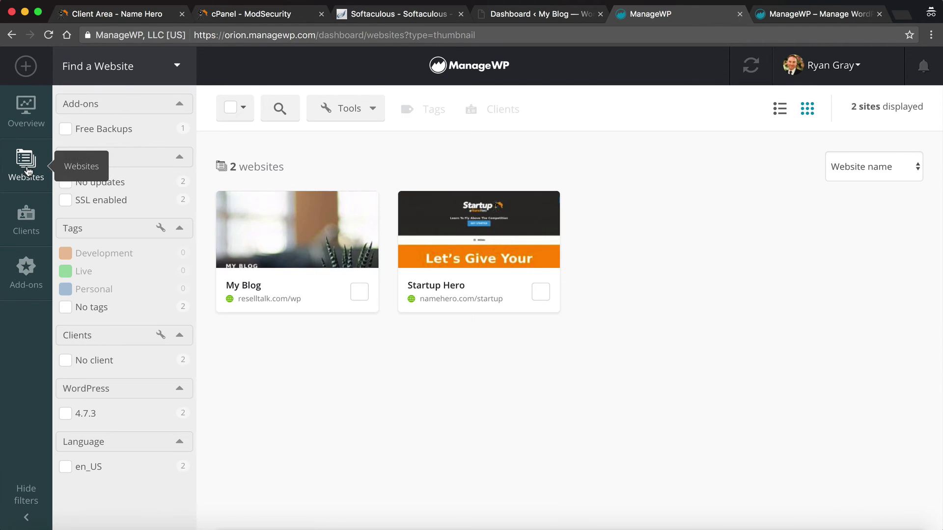
pyautogui.moveTo(320, 248)
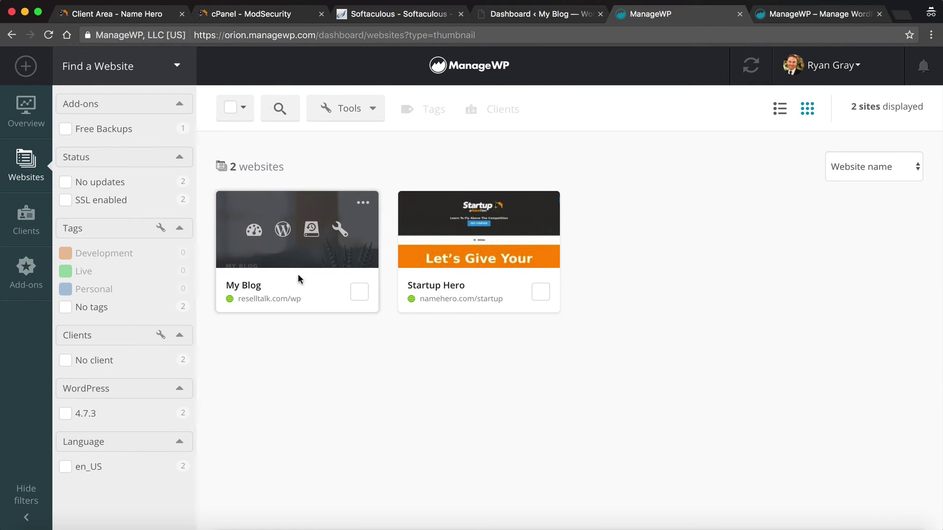
pyautogui.moveTo(506, 289)
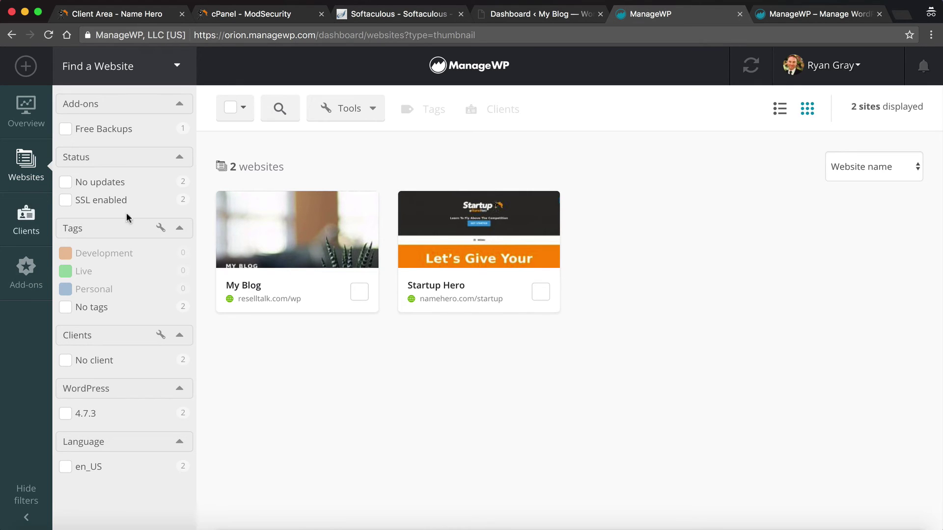
pyautogui.click(457, 218)
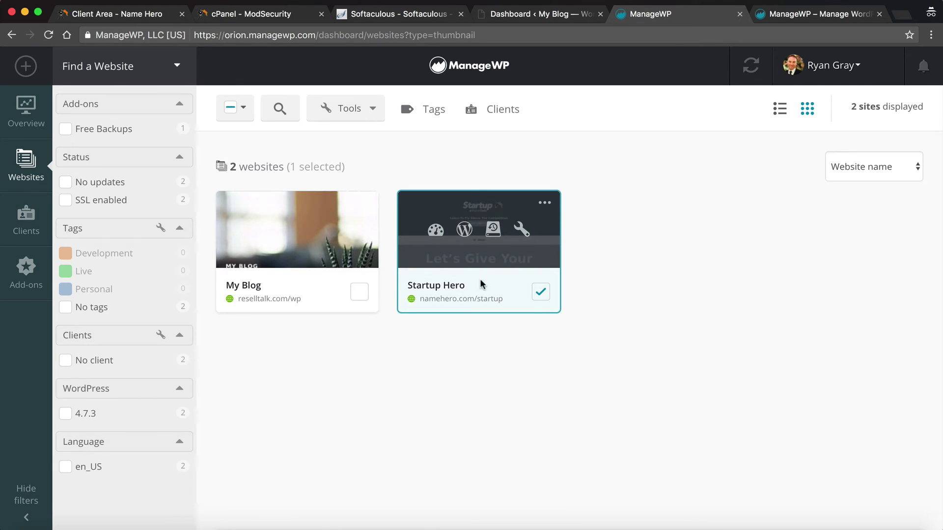
# Open Startup Hero's dashboard, log into its WP Admin, then view and close its settings unchanged
pyautogui.click(435, 287)
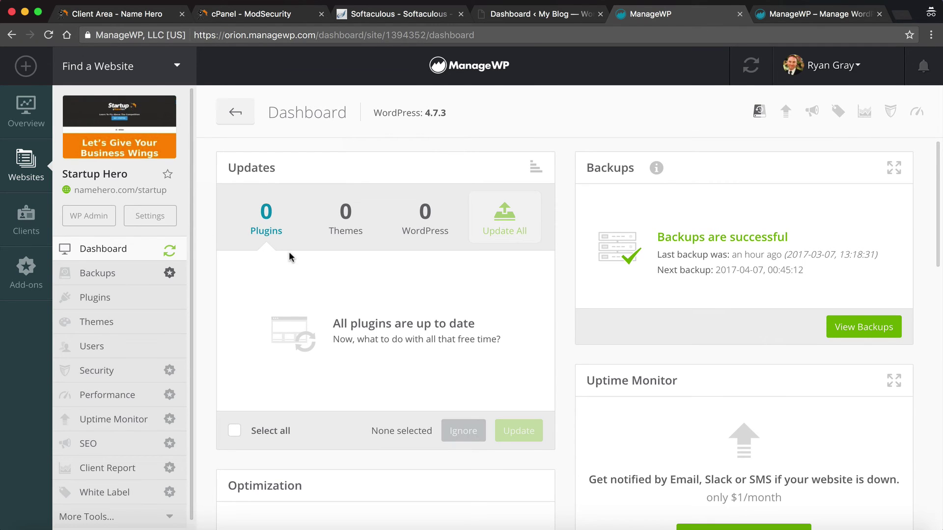
pyautogui.click(102, 219)
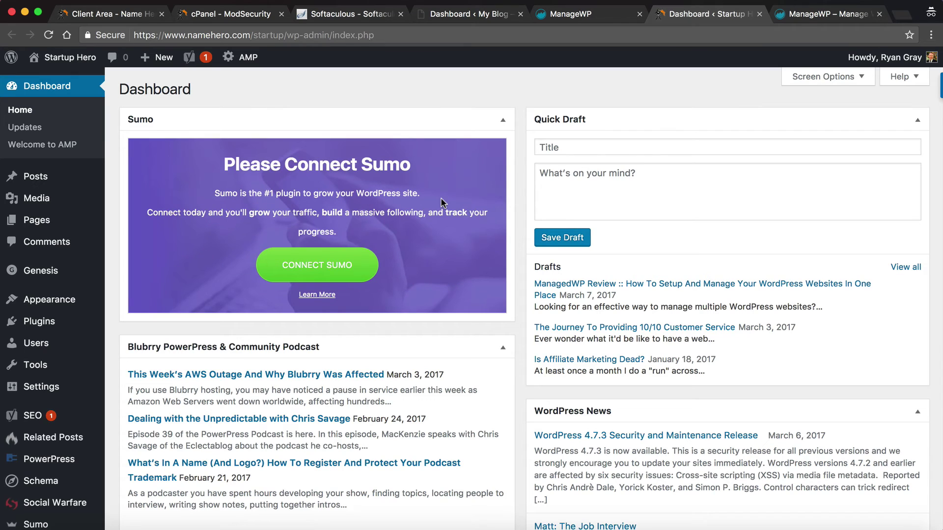
pyautogui.click(579, 14)
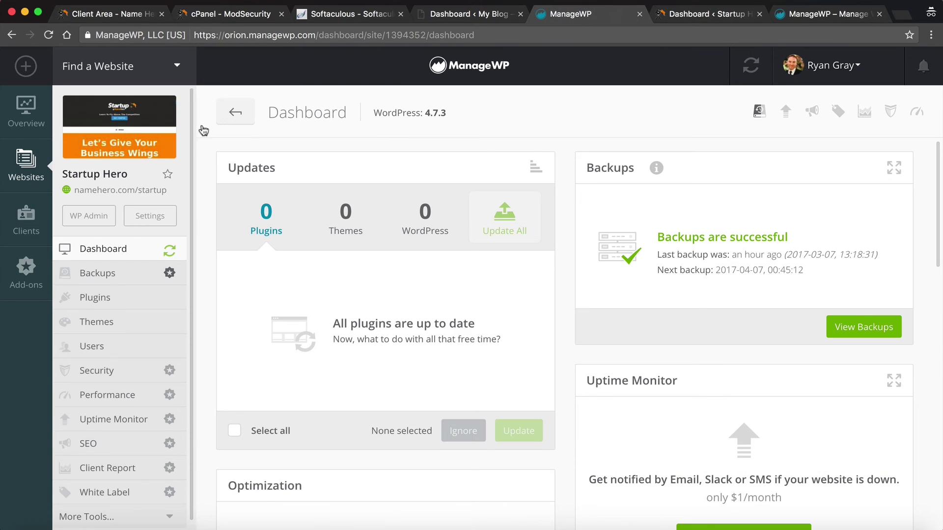
pyautogui.click(155, 214)
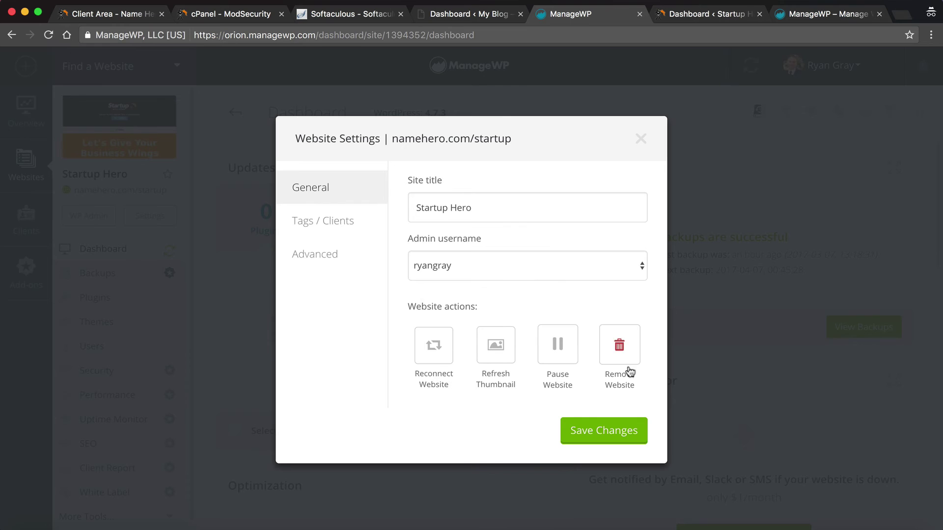
pyautogui.click(642, 140)
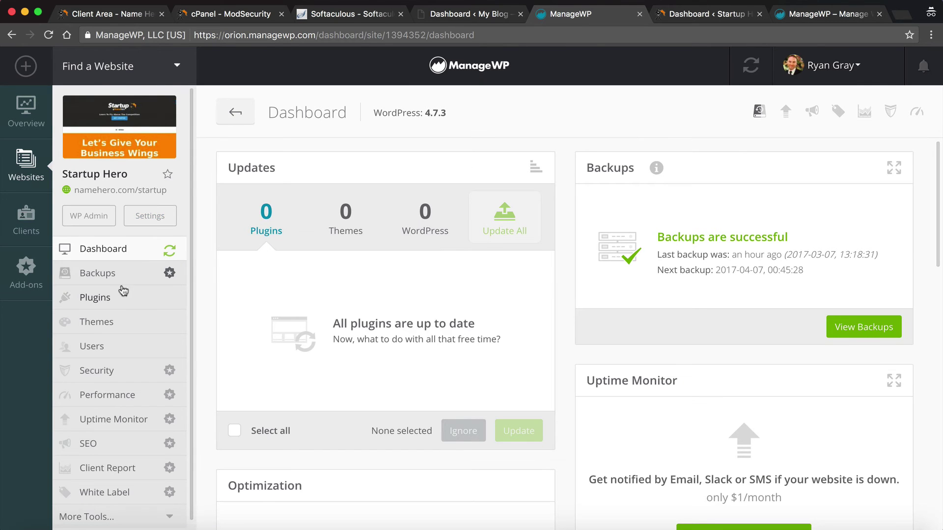
pyautogui.scroll(-1, 140, 271)
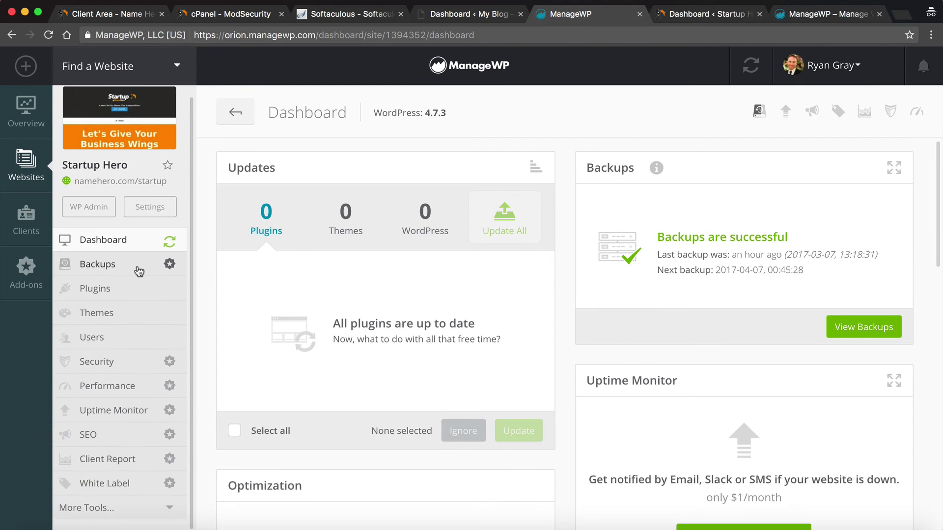
# Look through Startup Hero's Plugins, Themes and Users lists, then open Security Check
pyautogui.click(123, 297)
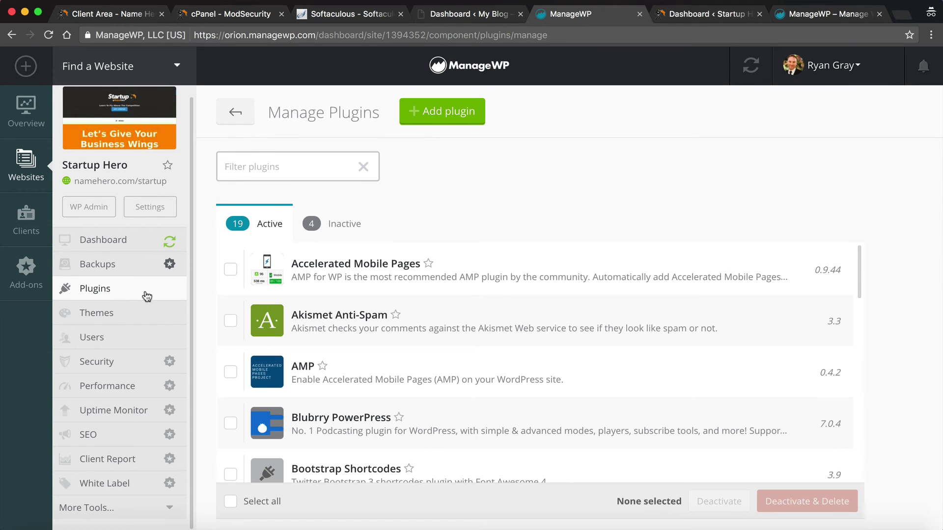
pyautogui.click(119, 322)
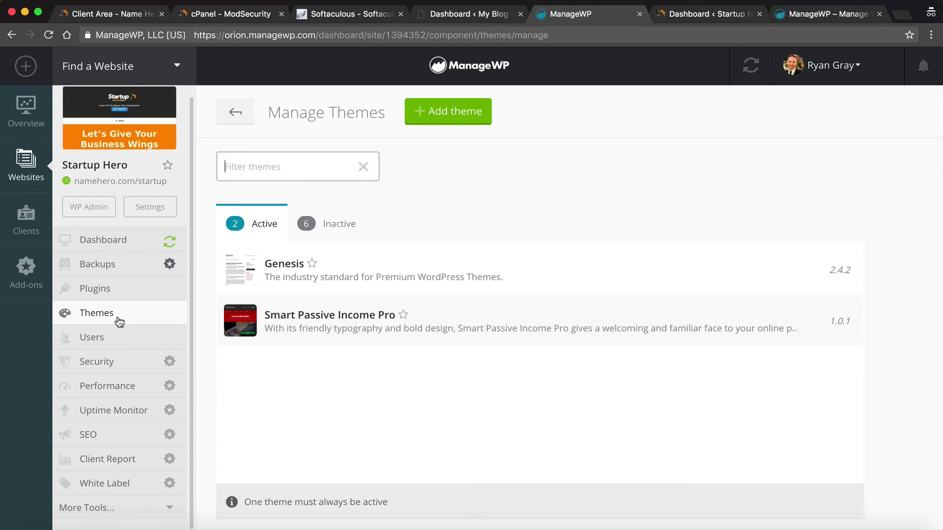
pyautogui.click(99, 338)
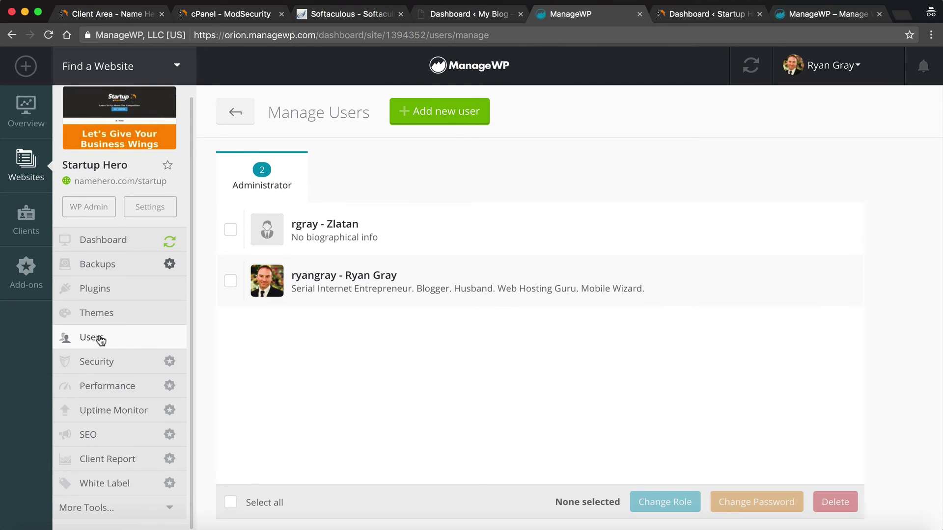
pyautogui.click(96, 363)
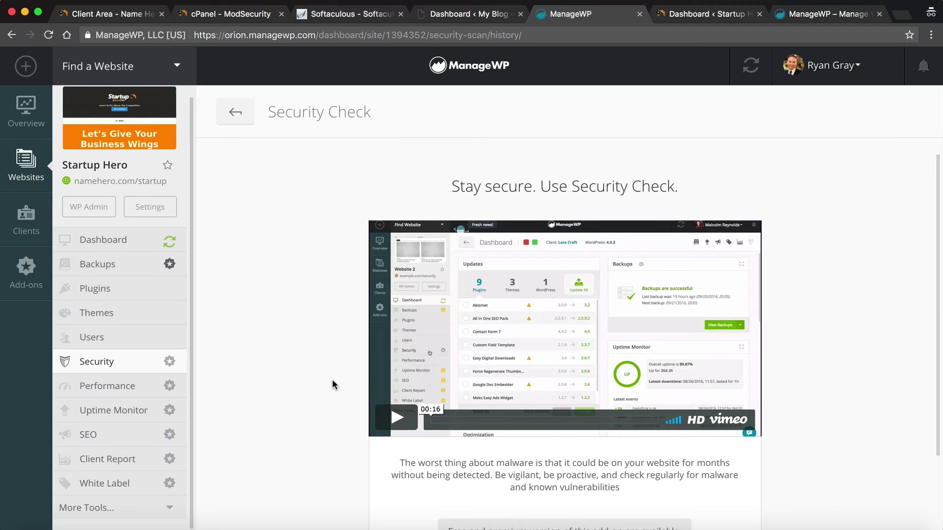
# View Startup Hero's Performance check and Uptime Monitor pages
pyautogui.scroll(-3, 332, 384)
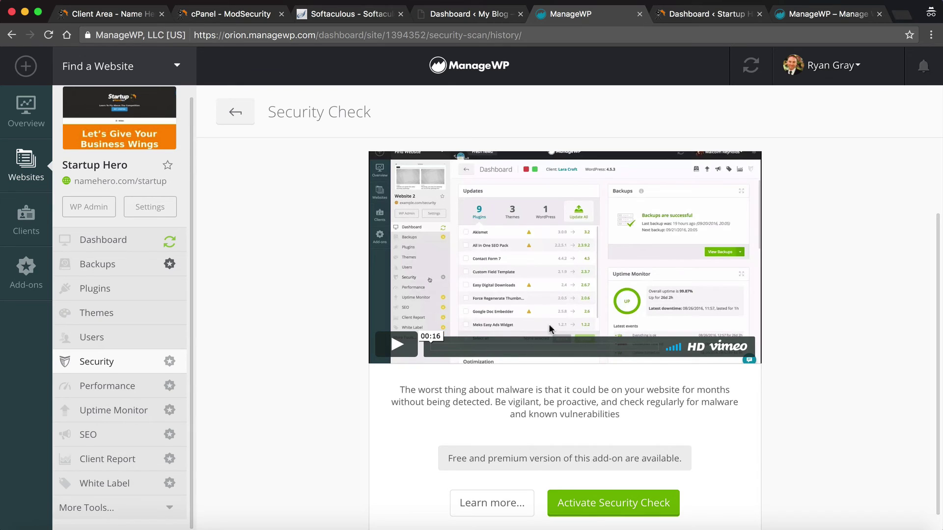
pyautogui.scroll(-1, 548, 324)
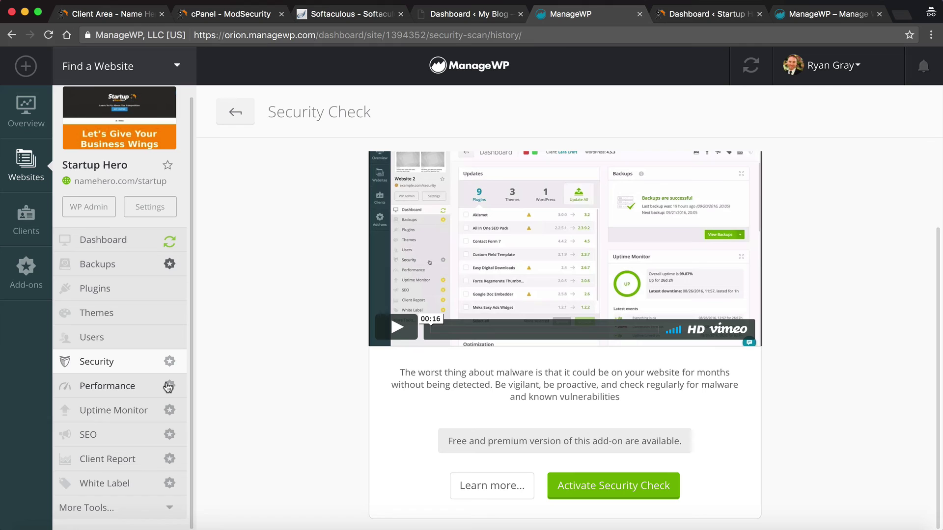
pyautogui.moveTo(168, 388)
pyautogui.click(122, 386)
pyautogui.scroll(-2, 258, 407)
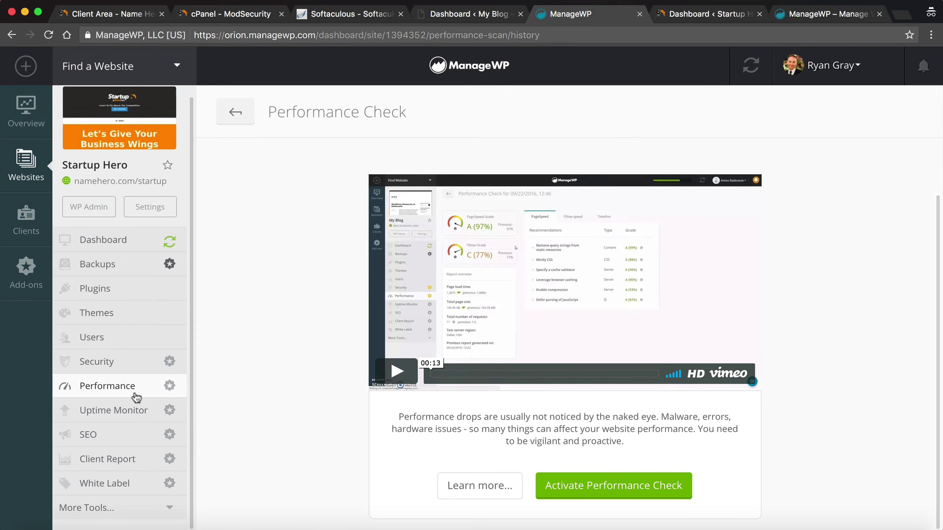
pyautogui.click(124, 407)
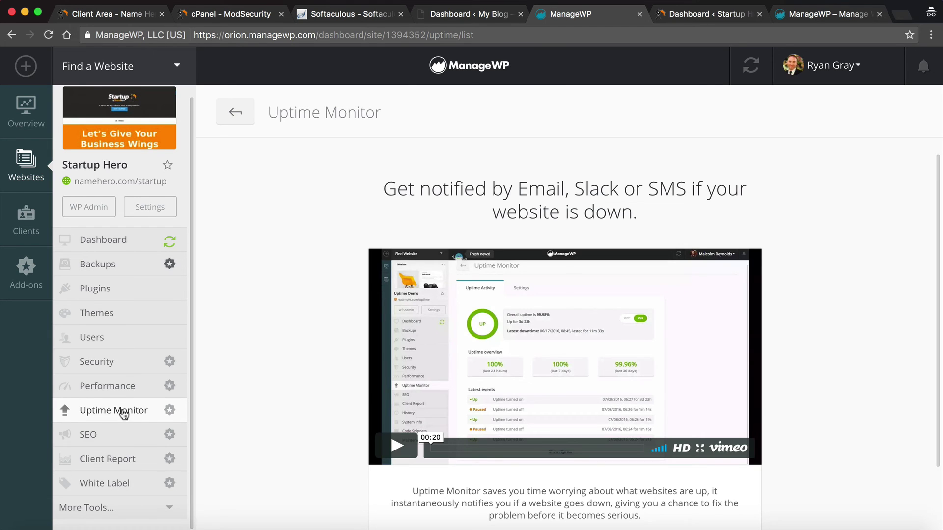
# Go through the SEO and Client Report pages, then open White Label
pyautogui.click(141, 454)
pyautogui.click(135, 442)
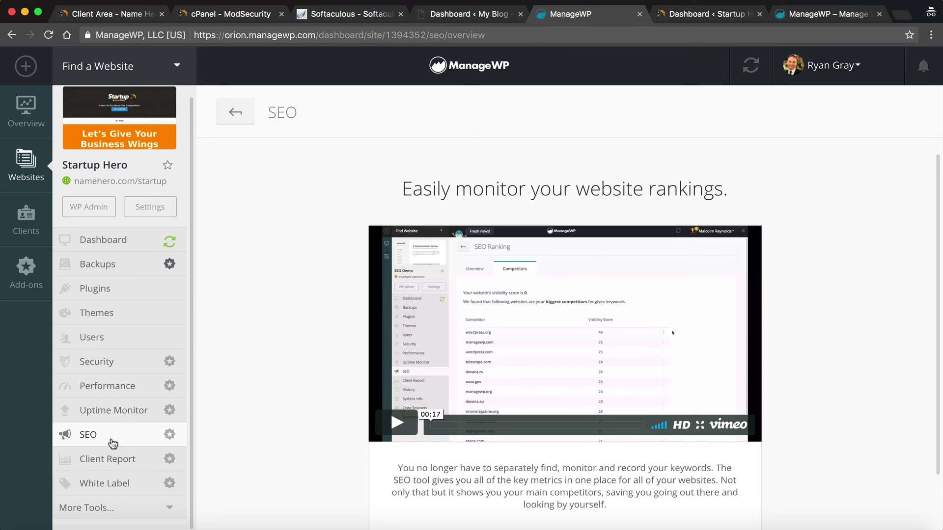
pyautogui.click(117, 458)
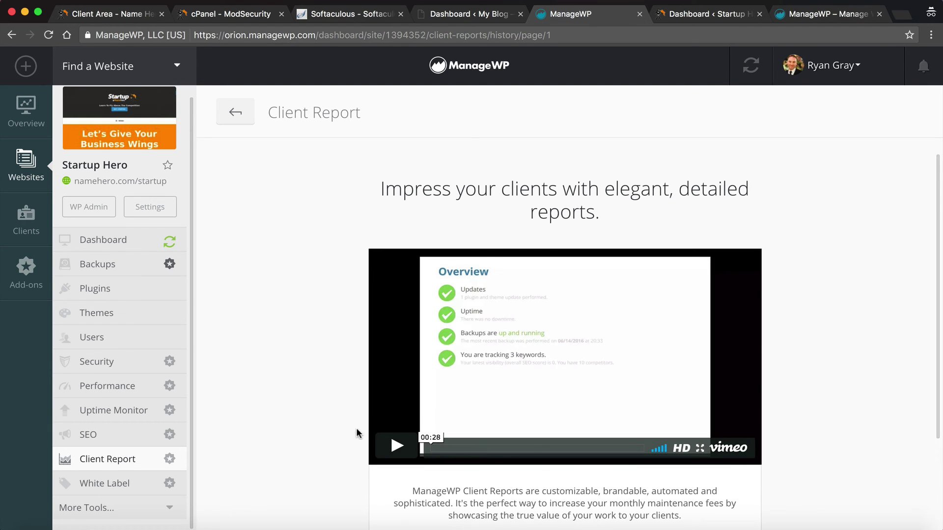
pyautogui.scroll(-3, 334, 417)
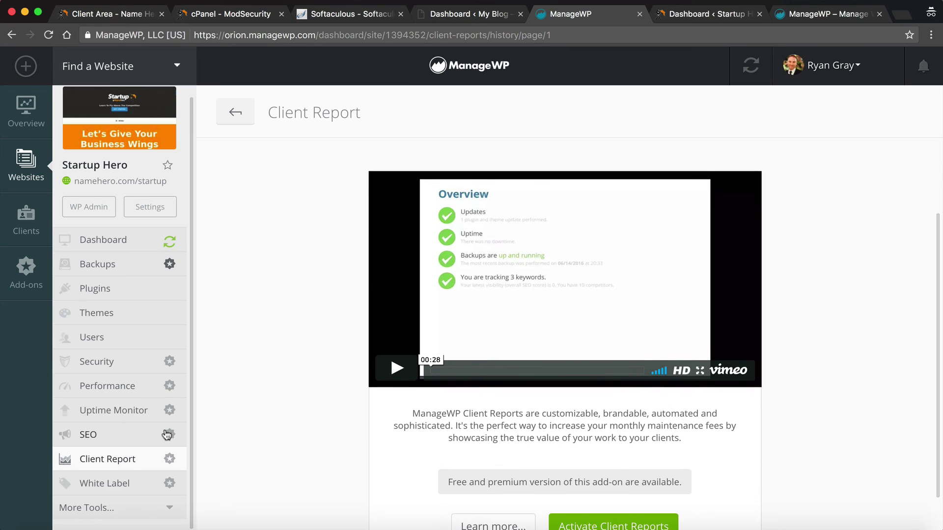
pyautogui.scroll(-1, 205, 391)
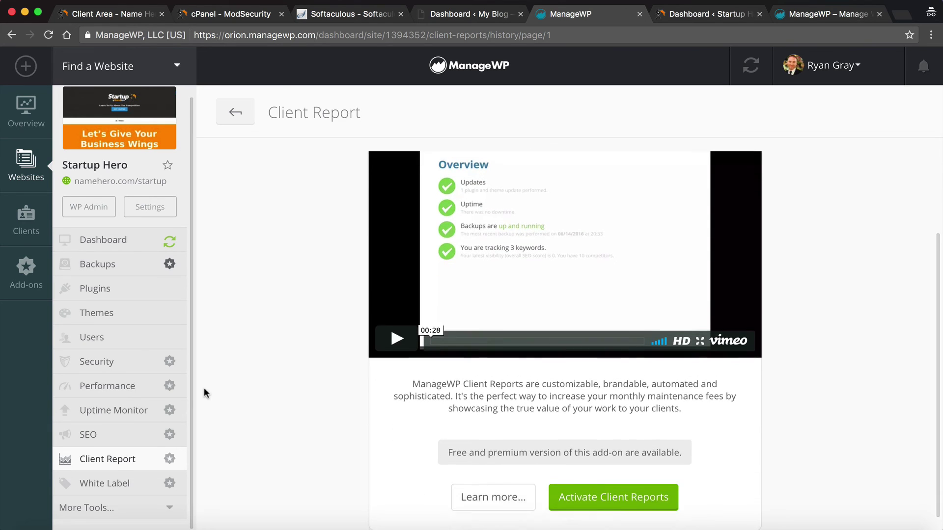
pyautogui.click(101, 483)
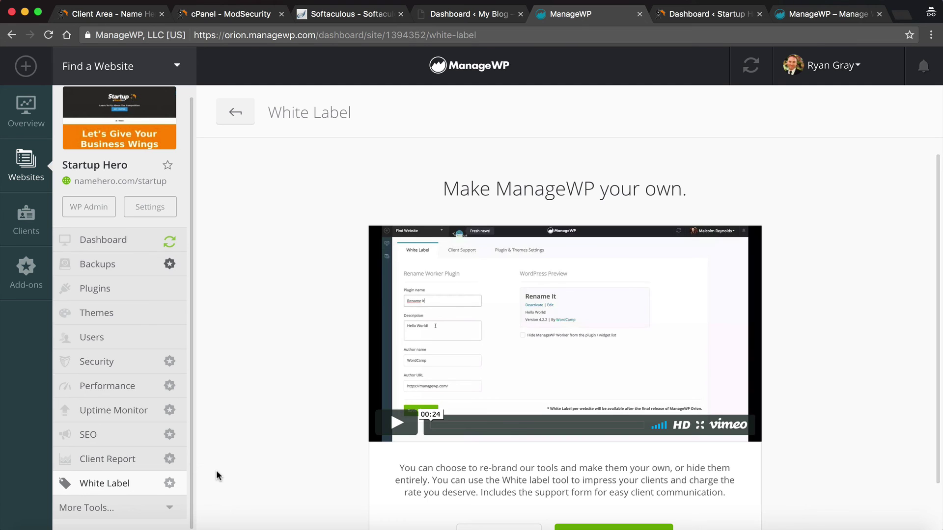
# Expand More Tools and view System Info: Linux server, WordPress 4.7.3, PHP 5.6.27
pyautogui.click(125, 509)
pyautogui.scroll(-3, 125, 508)
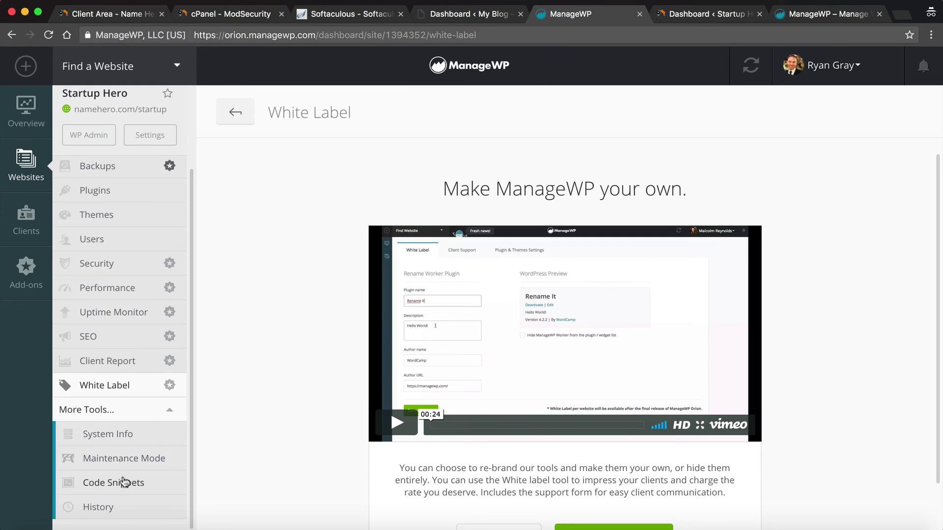
pyautogui.click(113, 437)
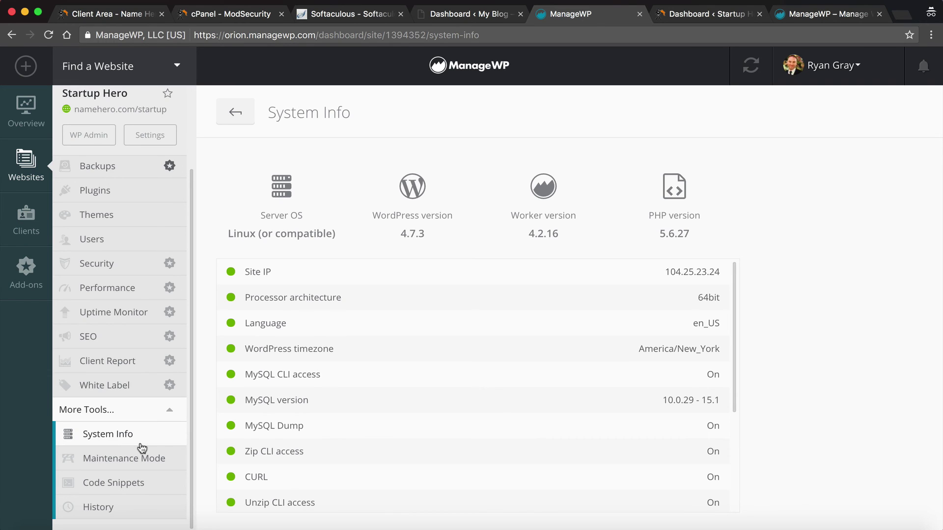
pyautogui.scroll(-5, 362, 437)
pyautogui.scroll(4, 361, 438)
# Check the empty Clients list, open and close the New Client form unsaved, then view Add-ons for My Blog and Startup Hero
pyautogui.click(23, 223)
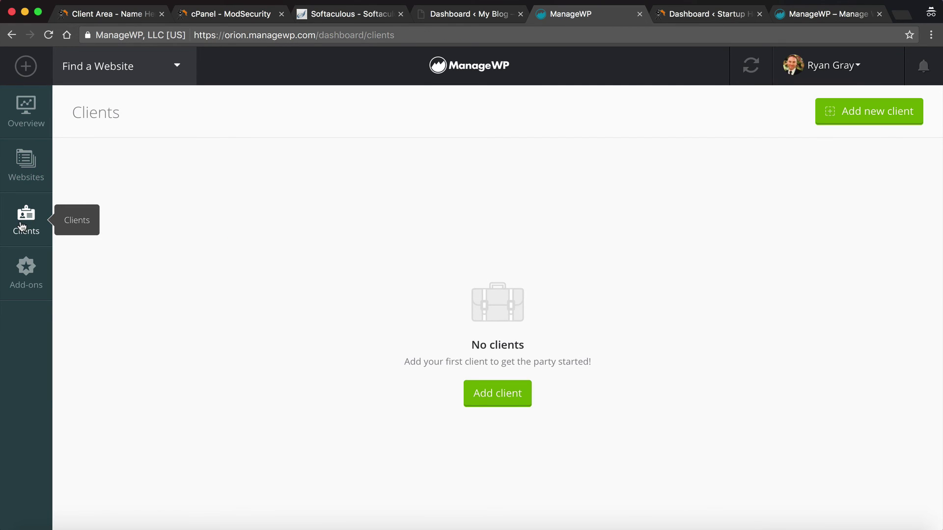
pyautogui.click(504, 388)
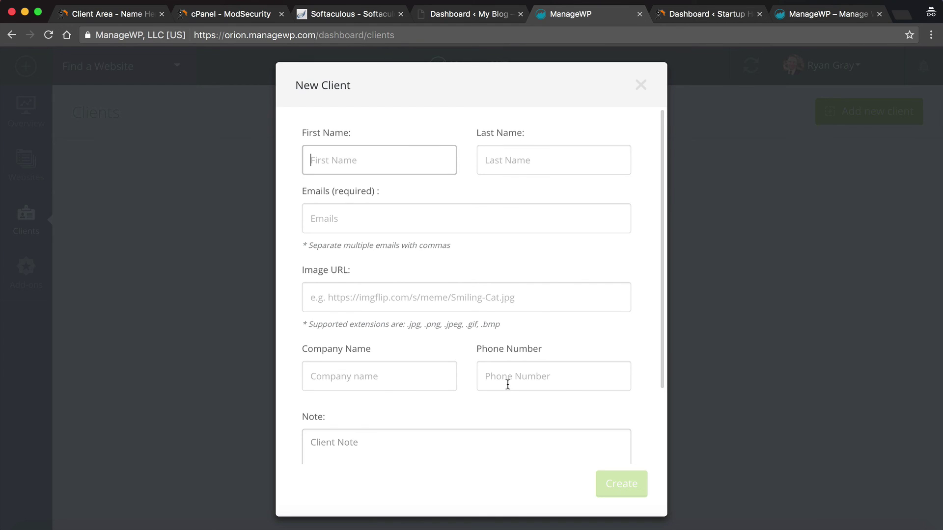
pyautogui.scroll(-2, 508, 384)
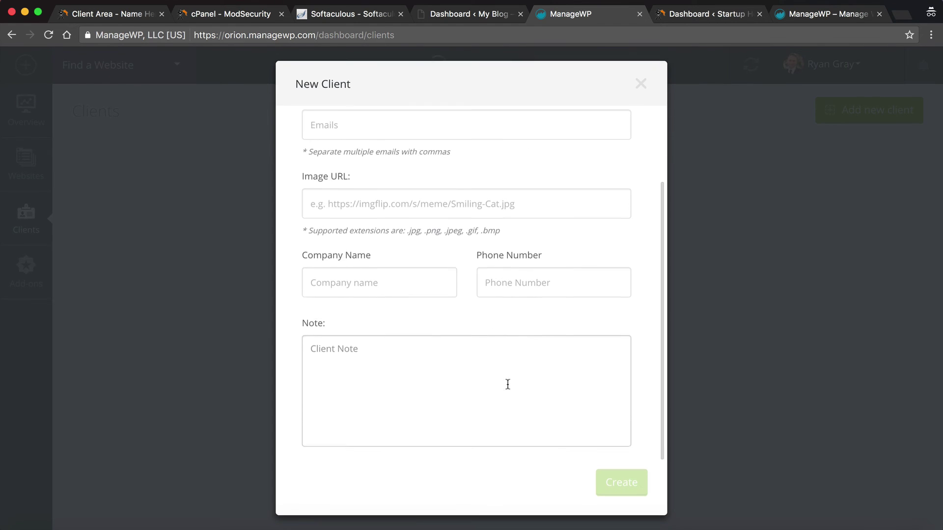
pyautogui.scroll(2, 508, 385)
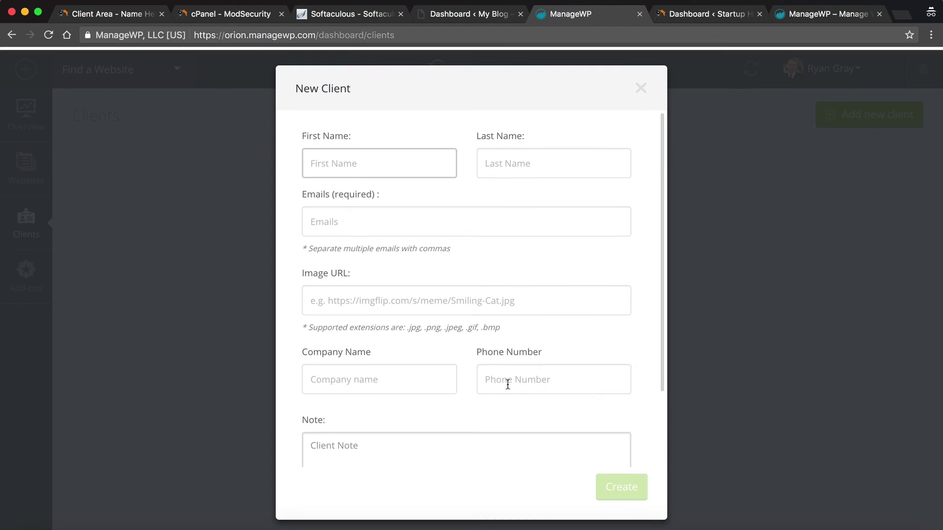
pyautogui.click(637, 88)
pyautogui.click(35, 265)
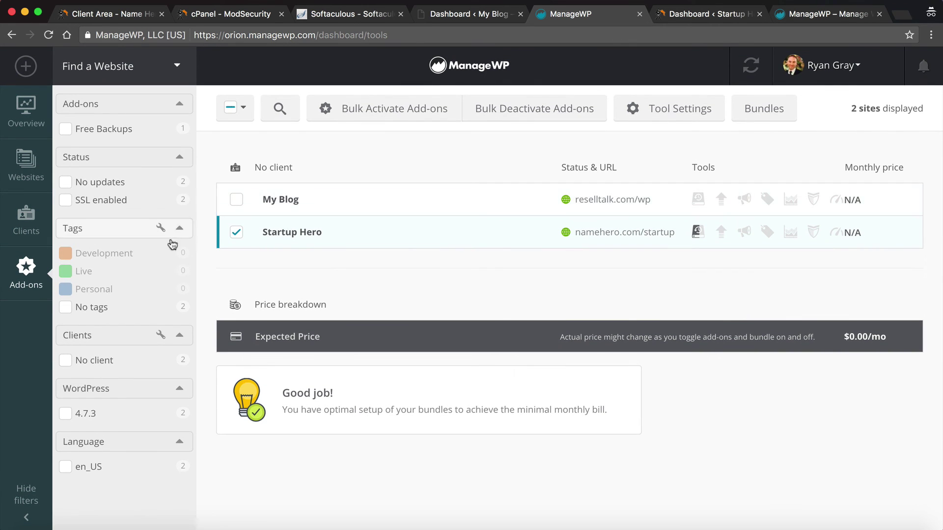
# Show the account Overview confirming everything is up to date, with one site using ManageWP Backups
pyautogui.click(27, 103)
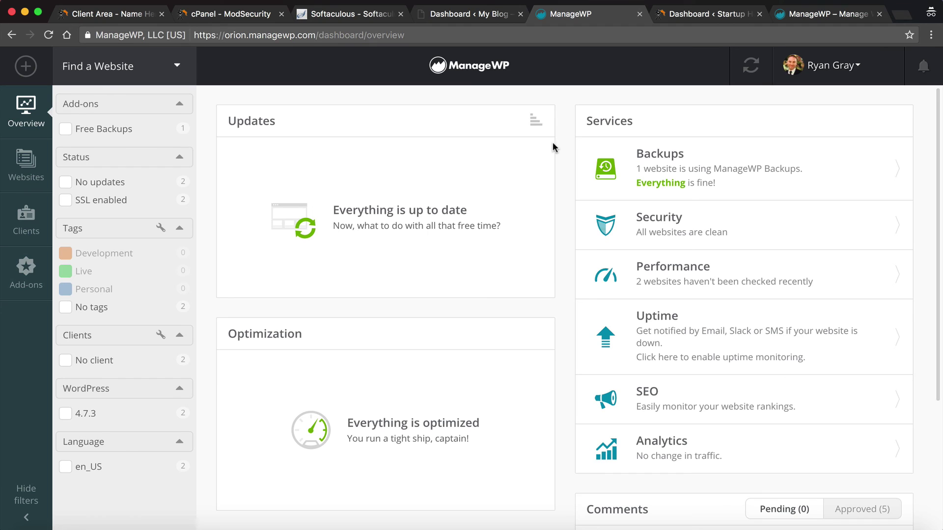
# Show the Backups breakdown: automatic backups on 1 website, deactivated on 1 website
pyautogui.click(675, 169)
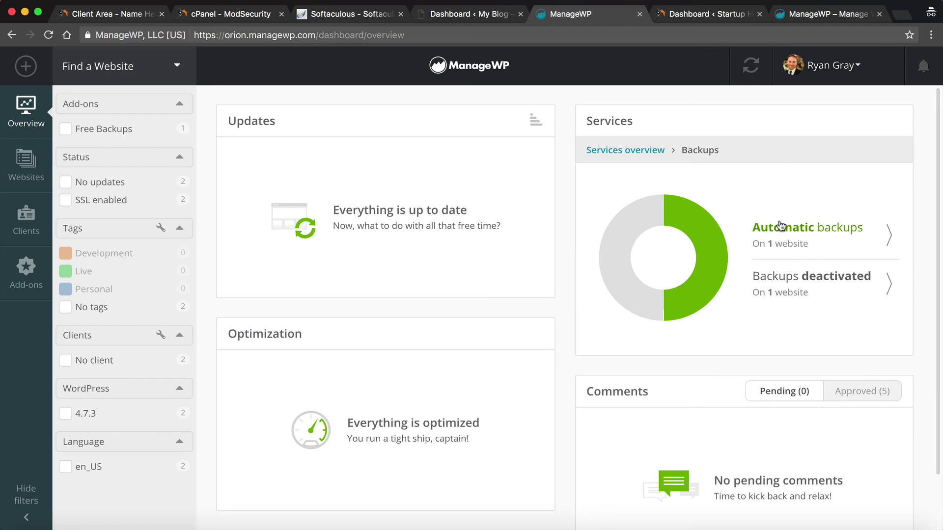